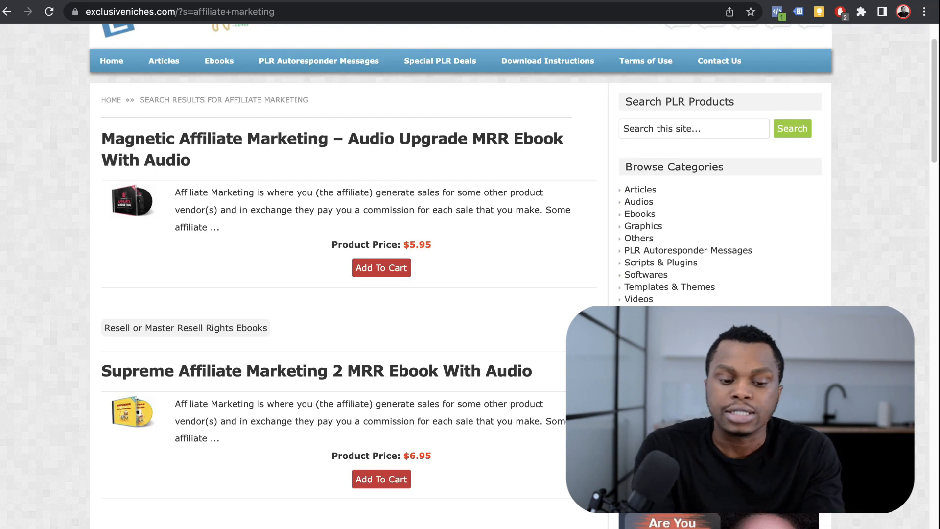
Search the PLR products for "affiliate marketing".
{"action": "left_click", "coordinate": [694, 129]}
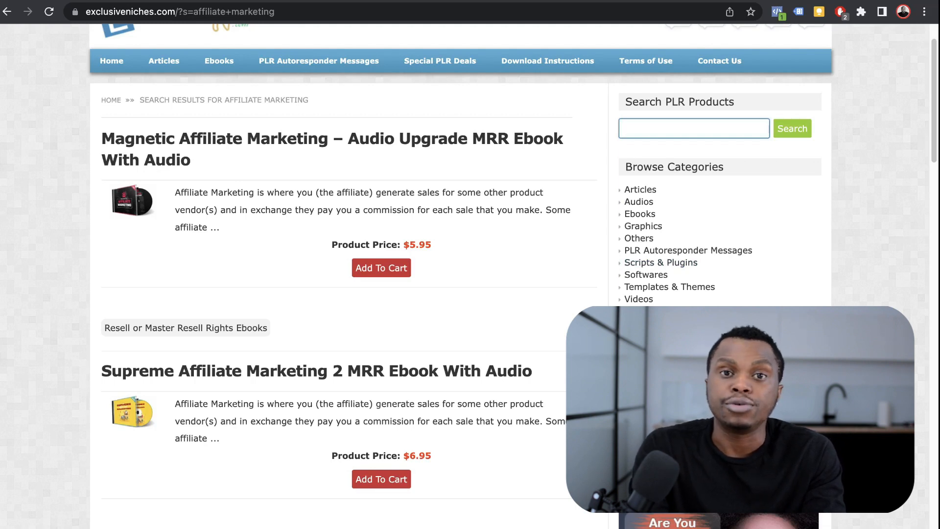
{"action": "type", "text": "affiliate "}
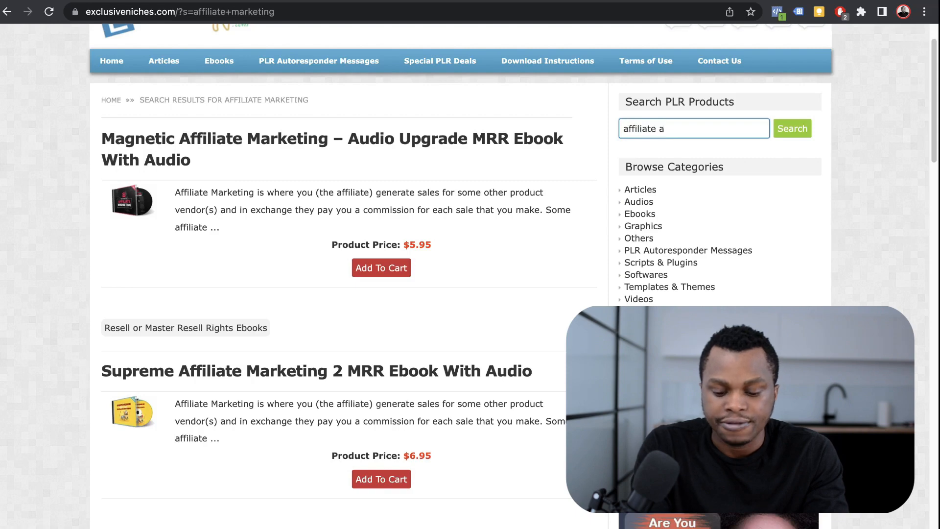
{"action": "type", "text": "marketing"}
{"action": "key", "text": "Return"}
Look through the affiliate marketing search results and open the Affiliate Marketing A-z PLR Ebook product.
{"action": "scroll", "coordinate": [343, 269], "scroll_direction": "down", "scroll_amount": 15}
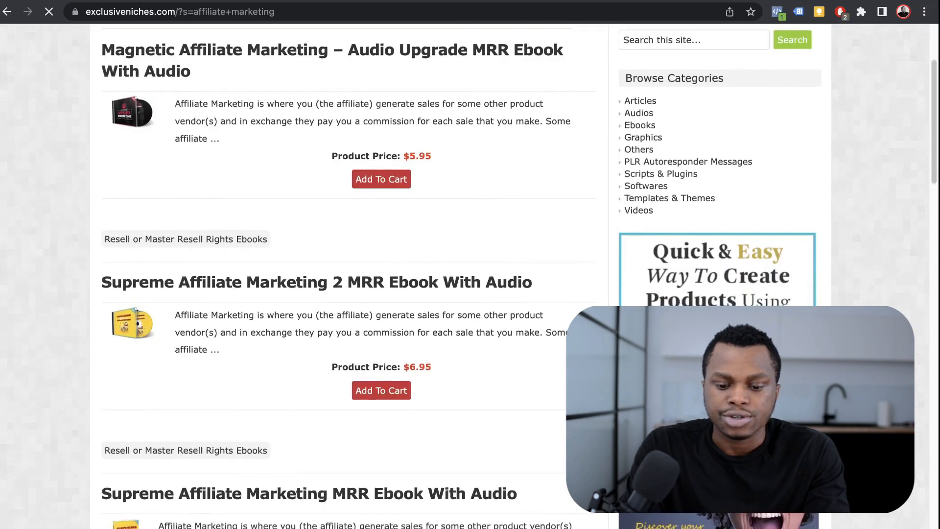
{"action": "scroll", "coordinate": [342, 269], "scroll_direction": "down", "scroll_amount": 5}
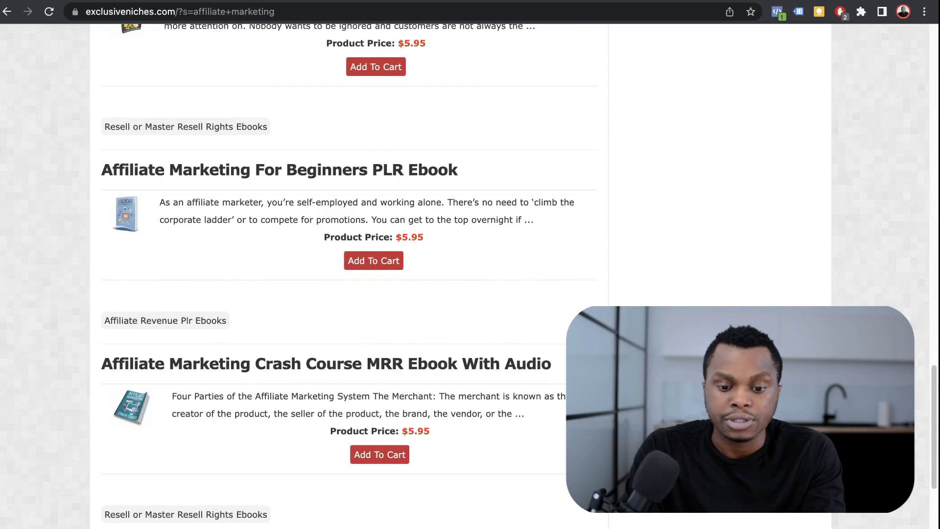
{"action": "scroll", "coordinate": [343, 270], "scroll_direction": "down", "scroll_amount": 7}
{"action": "scroll", "coordinate": [343, 270], "scroll_direction": "up", "scroll_amount": 4}
{"action": "scroll", "coordinate": [342, 270], "scroll_direction": "down", "scroll_amount": 4}
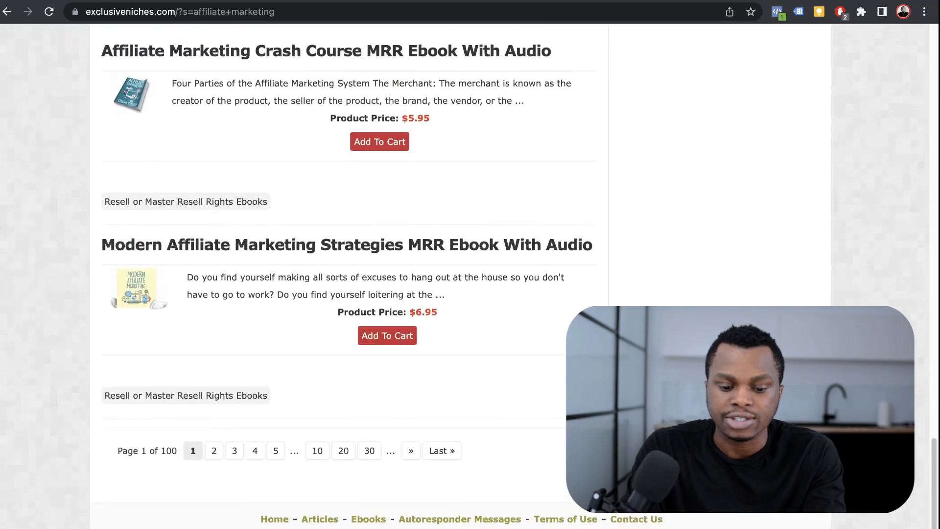
{"action": "scroll", "coordinate": [343, 269], "scroll_direction": "up", "scroll_amount": 20}
{"action": "scroll", "coordinate": [343, 269], "scroll_direction": "down", "scroll_amount": 9}
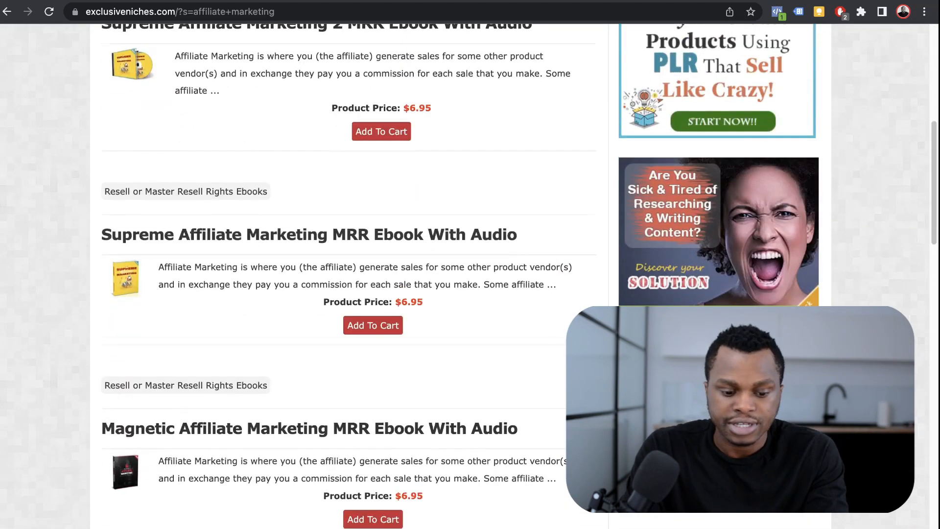
{"action": "scroll", "coordinate": [343, 269], "scroll_direction": "down", "scroll_amount": 7}
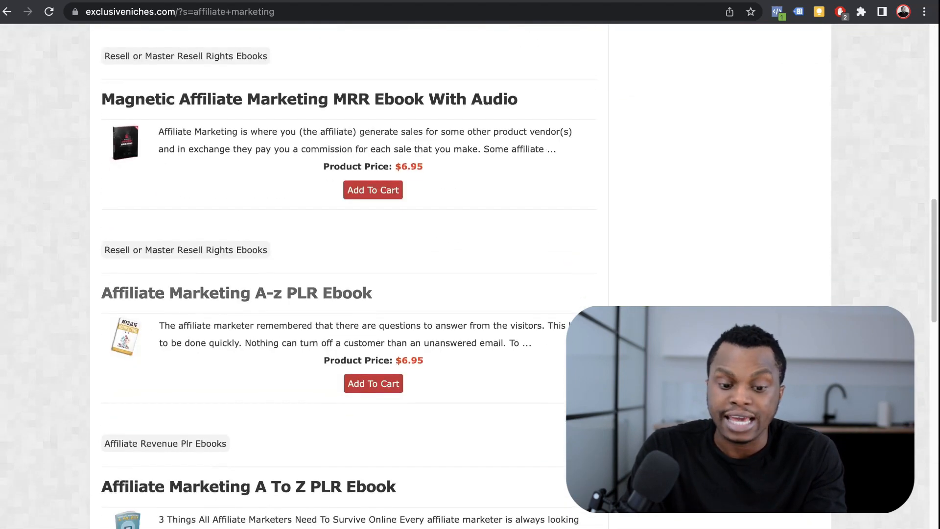
{"action": "left_click", "coordinate": [296, 294]}
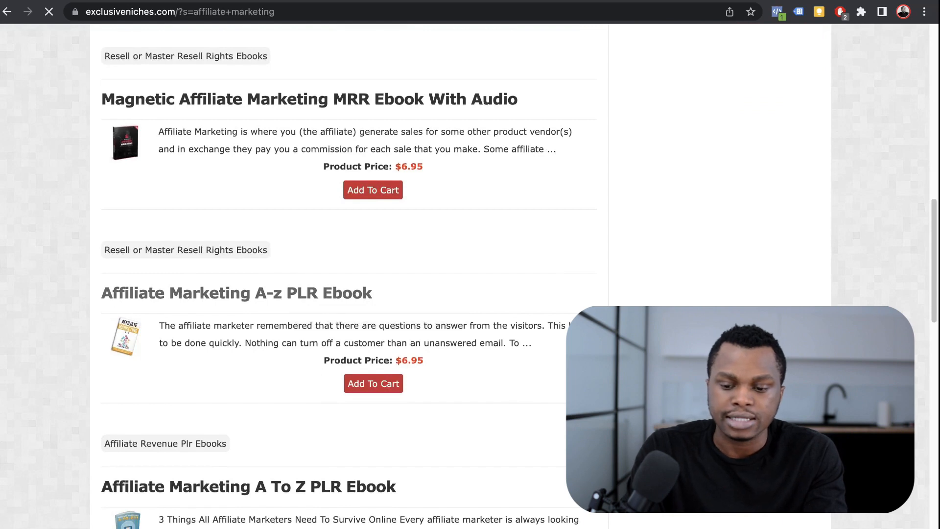
Examine the ebook's product page, including its sales page snapshot, table of contents, sample content, other details and license details.
{"action": "scroll", "coordinate": [343, 269], "scroll_direction": "down", "scroll_amount": 3}
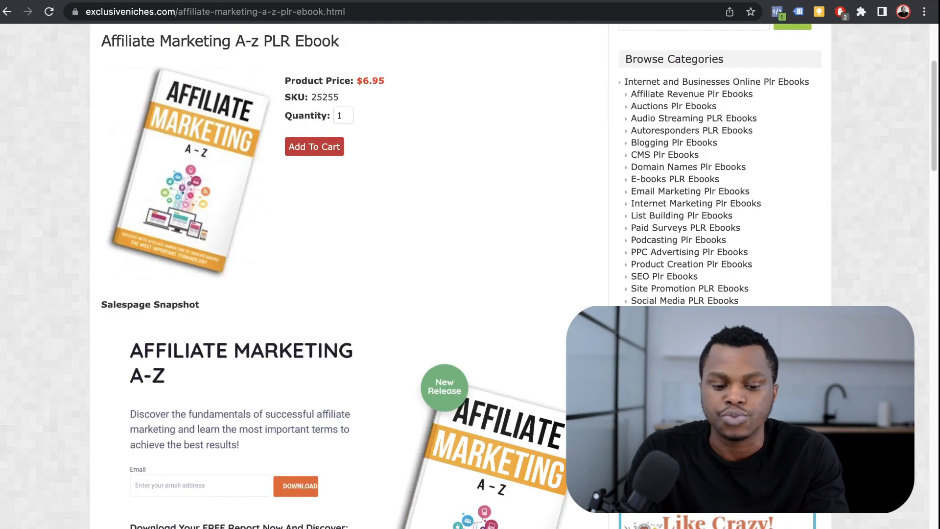
{"action": "scroll", "coordinate": [343, 269], "scroll_direction": "down", "scroll_amount": 5}
{"action": "scroll", "coordinate": [343, 269], "scroll_direction": "down", "scroll_amount": 6}
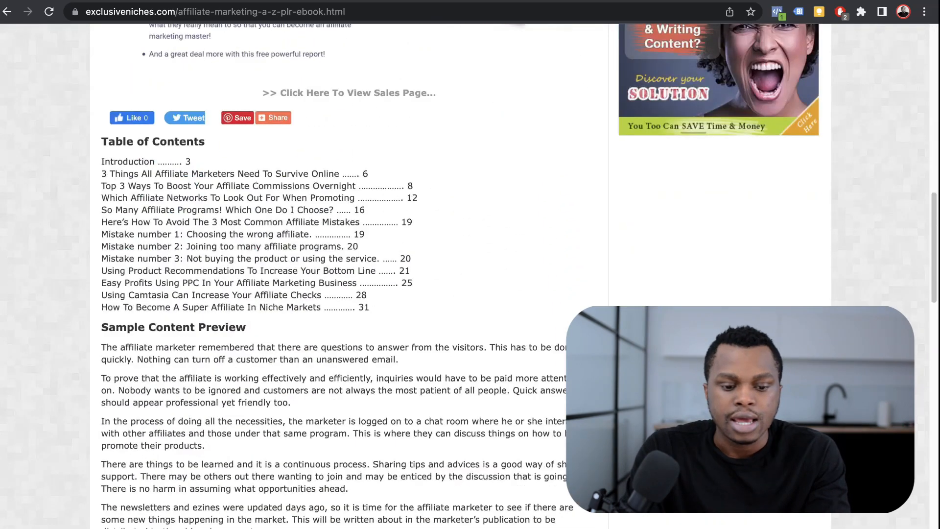
{"action": "scroll", "coordinate": [343, 269], "scroll_direction": "down", "scroll_amount": 15}
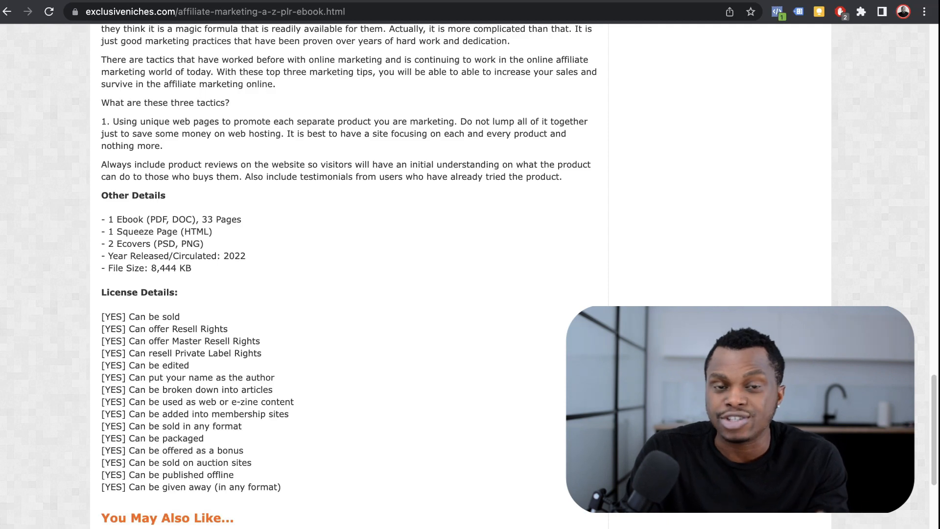
{"action": "scroll", "coordinate": [343, 275], "scroll_direction": "up", "scroll_amount": 2}
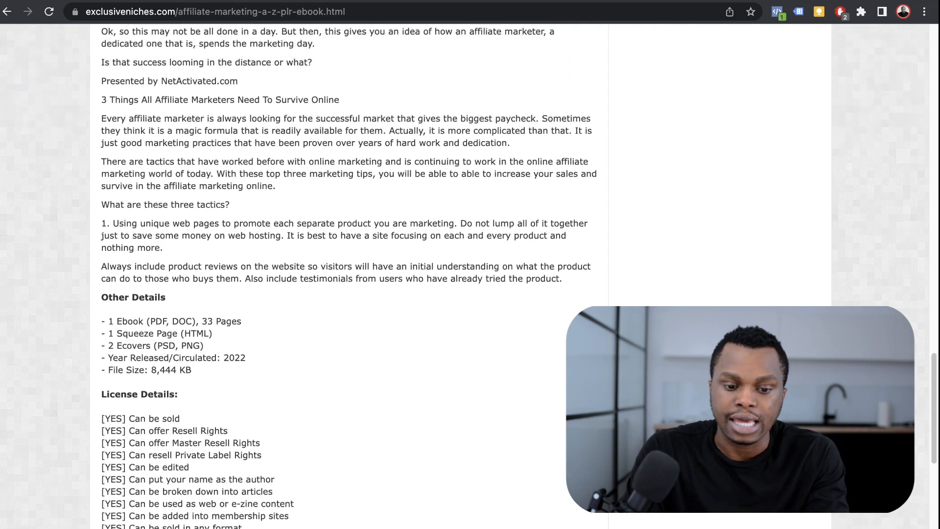
{"action": "scroll", "coordinate": [343, 275], "scroll_direction": "down", "scroll_amount": 4}
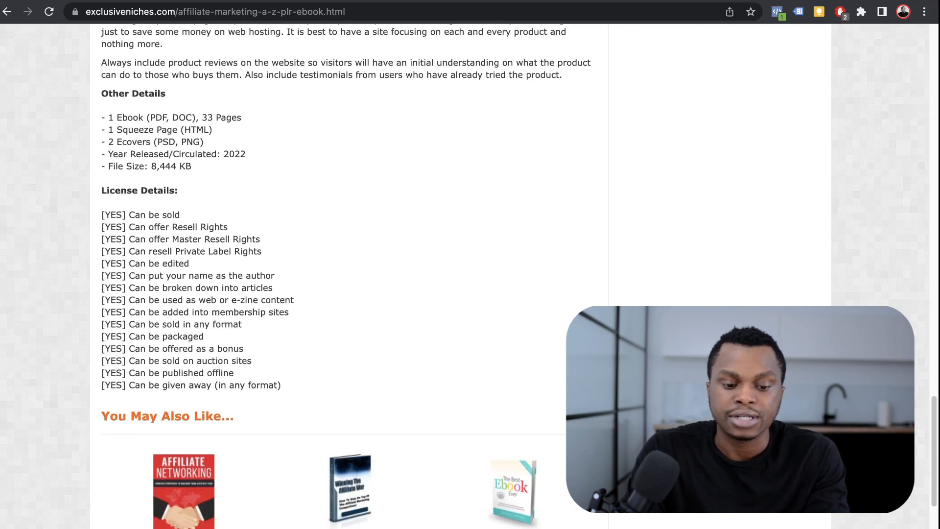
{"action": "scroll", "coordinate": [343, 275], "scroll_direction": "down", "scroll_amount": 2}
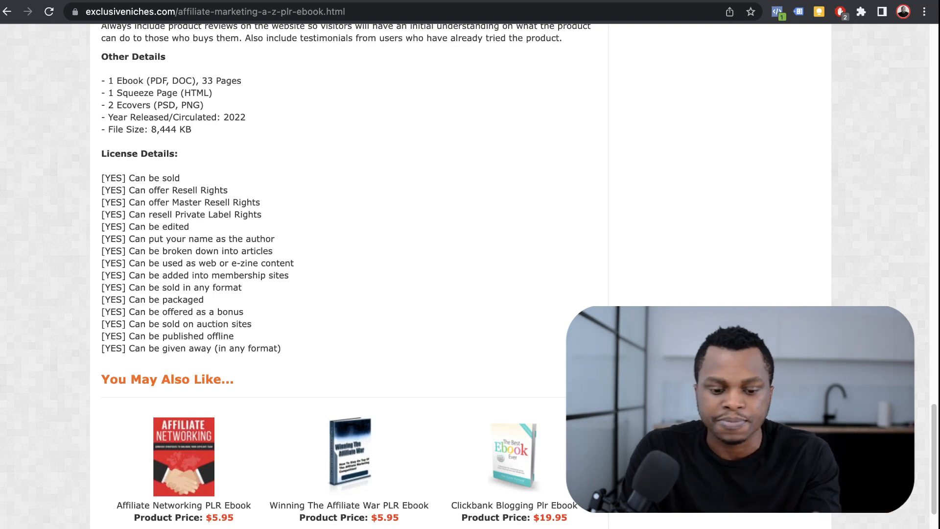
{"action": "scroll", "coordinate": [342, 274], "scroll_direction": "up", "scroll_amount": 15}
{"action": "scroll", "coordinate": [343, 274], "scroll_direction": "up", "scroll_amount": 2}
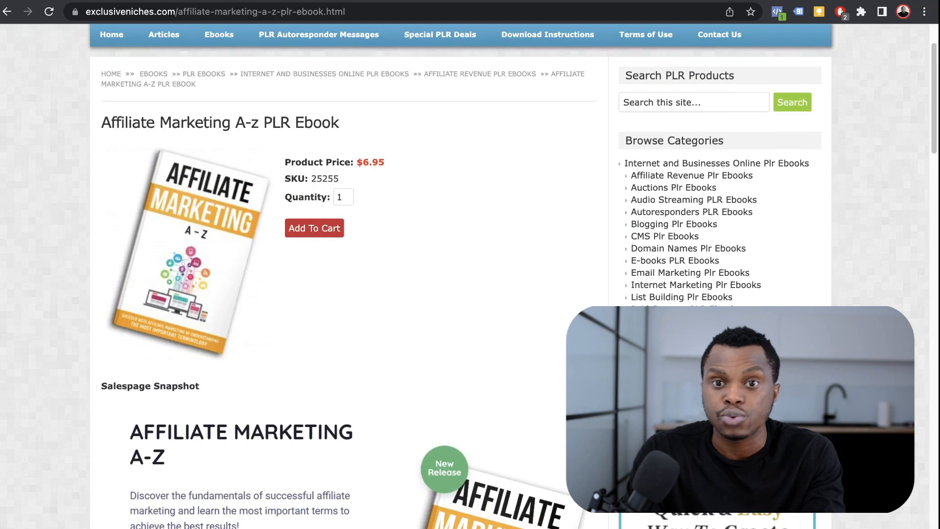
{"action": "scroll", "coordinate": [490, 156], "scroll_direction": "up", "scroll_amount": 4}
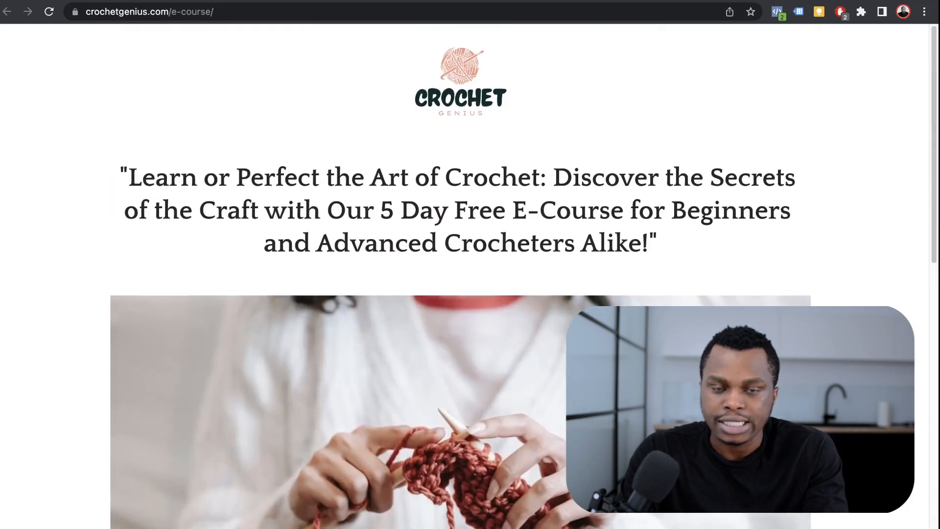
Review the Crochet Genius e-course landing page from its headline to its descriptive text as an example.
{"action": "scroll", "coordinate": [461, 274], "scroll_direction": "down", "scroll_amount": 10}
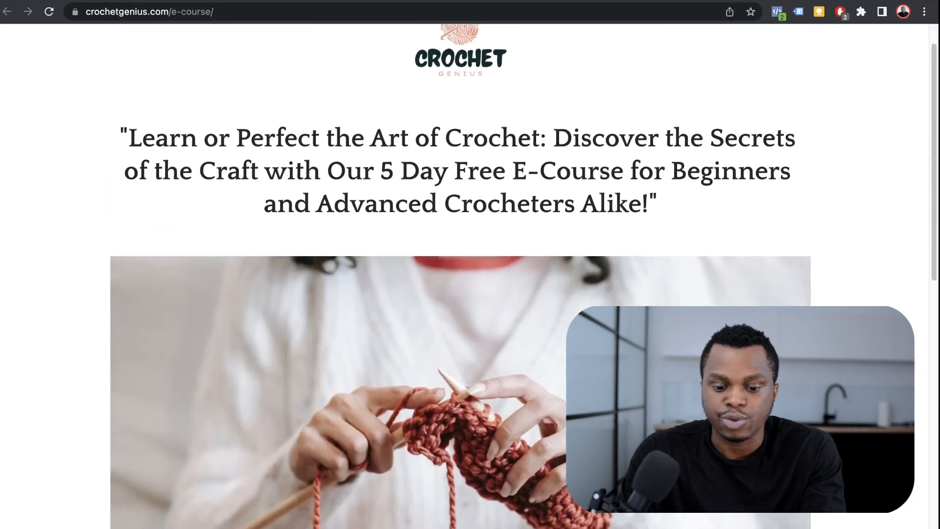
{"action": "scroll", "coordinate": [461, 274], "scroll_direction": "up", "scroll_amount": 3}
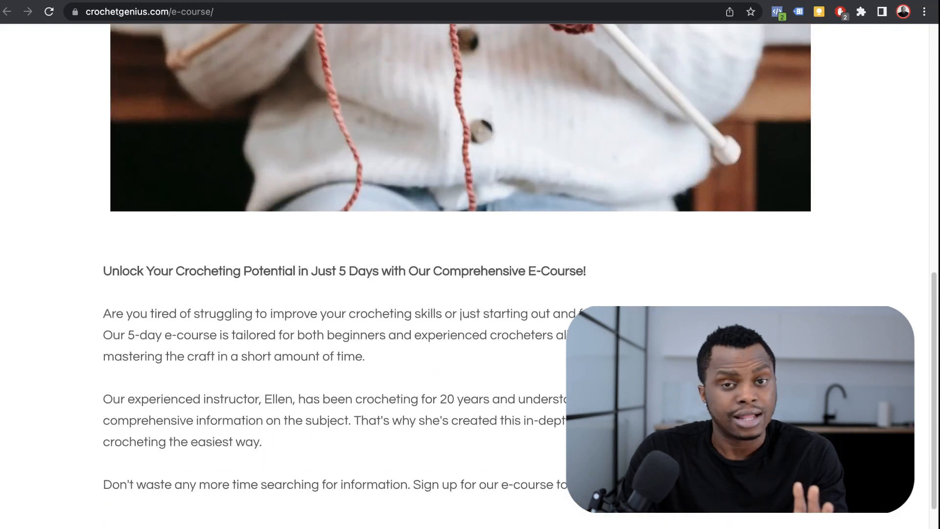
{"action": "scroll", "coordinate": [460, 274], "scroll_direction": "up", "scroll_amount": 3}
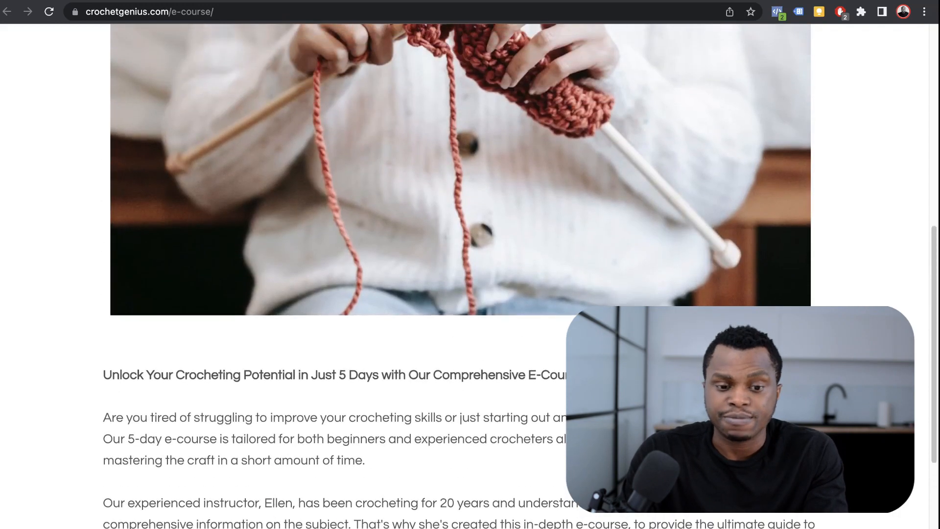
{"action": "scroll", "coordinate": [460, 275], "scroll_direction": "up", "scroll_amount": 10}
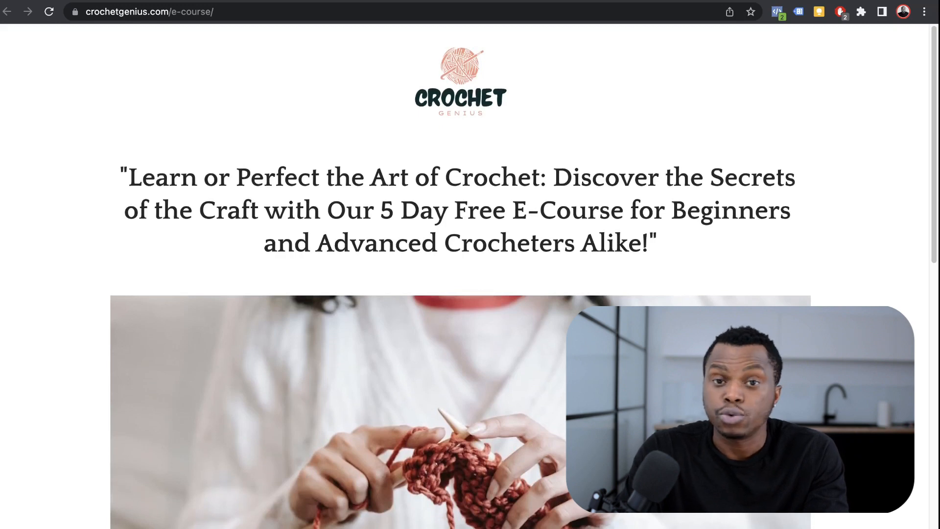
Switch to Leadpages and start creating a new landing page from the Landing Pages list.
{"action": "key", "text": "ctrl+Tab"}
{"action": "scroll", "coordinate": [368, 274], "scroll_direction": "up", "scroll_amount": 1}
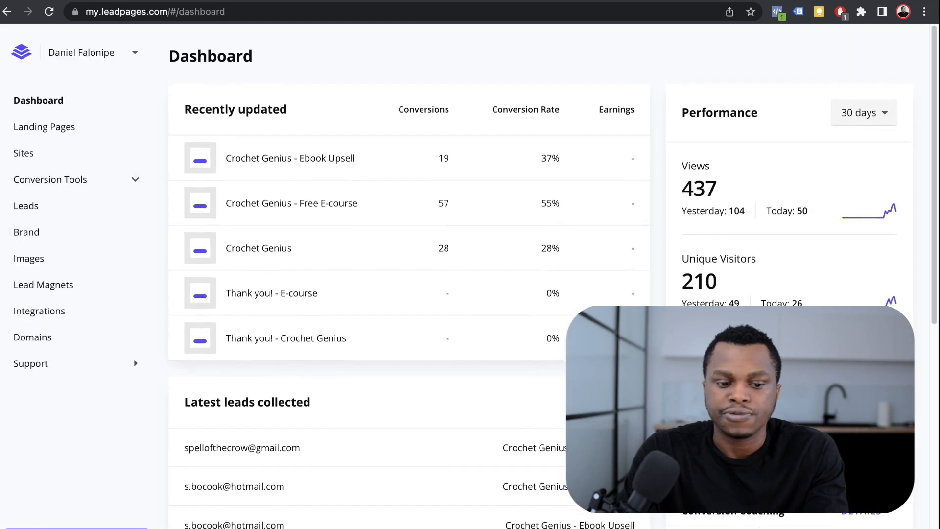
{"action": "left_click", "coordinate": [44, 127]}
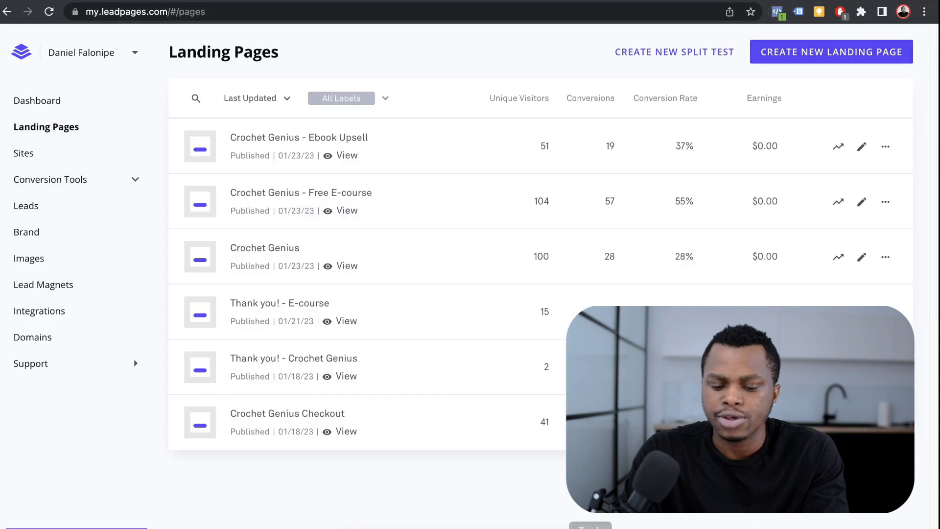
{"action": "left_click", "coordinate": [832, 51]}
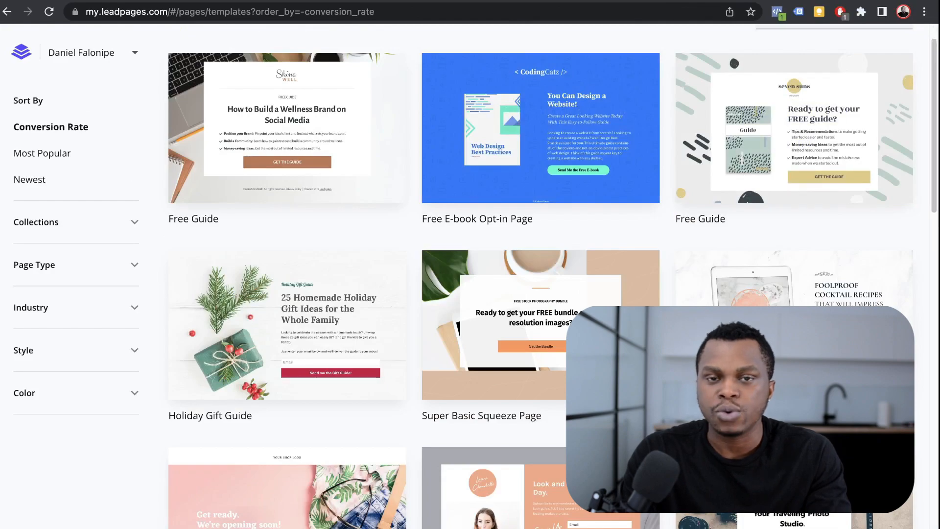
Browse the landing page templates and narrow them to the Sales page type.
{"action": "scroll", "coordinate": [539, 274], "scroll_direction": "down", "scroll_amount": 12}
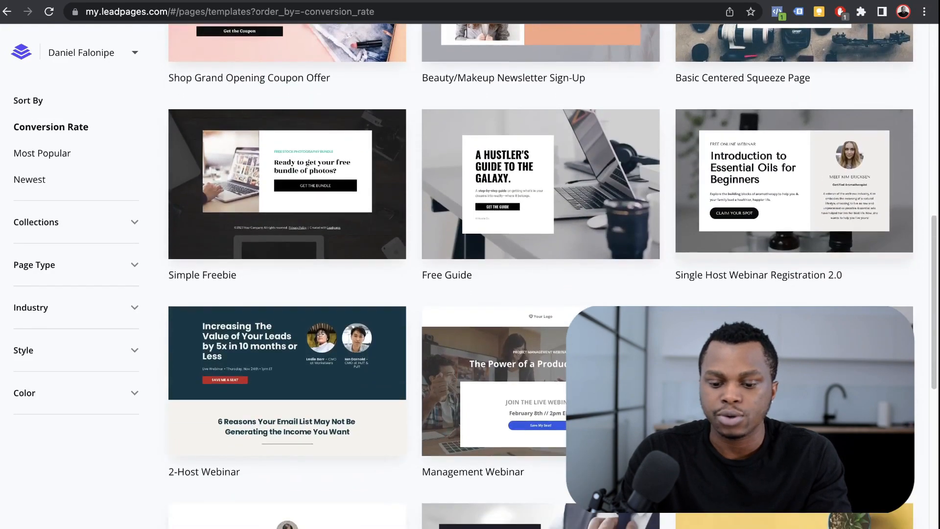
{"action": "scroll", "coordinate": [539, 275], "scroll_direction": "down", "scroll_amount": 12}
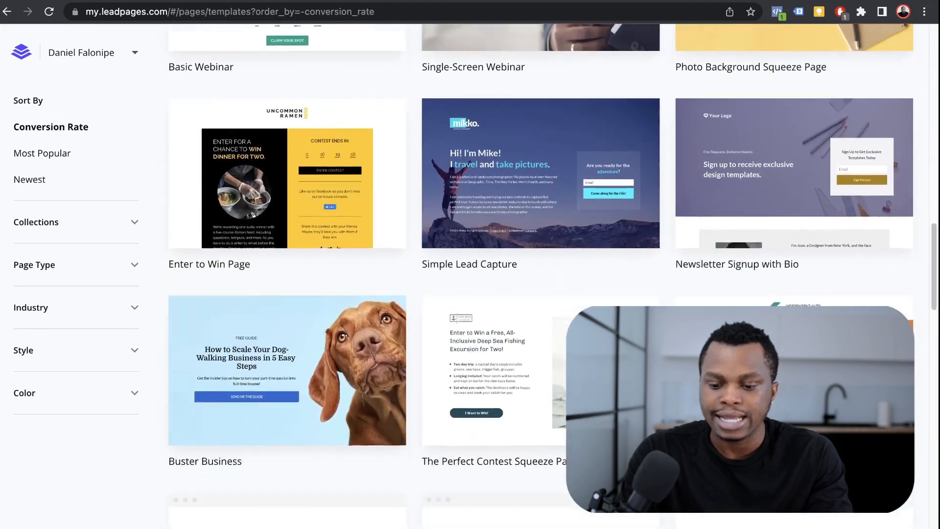
{"action": "scroll", "coordinate": [539, 274], "scroll_direction": "down", "scroll_amount": 3}
{"action": "scroll", "coordinate": [539, 275], "scroll_direction": "down", "scroll_amount": 1}
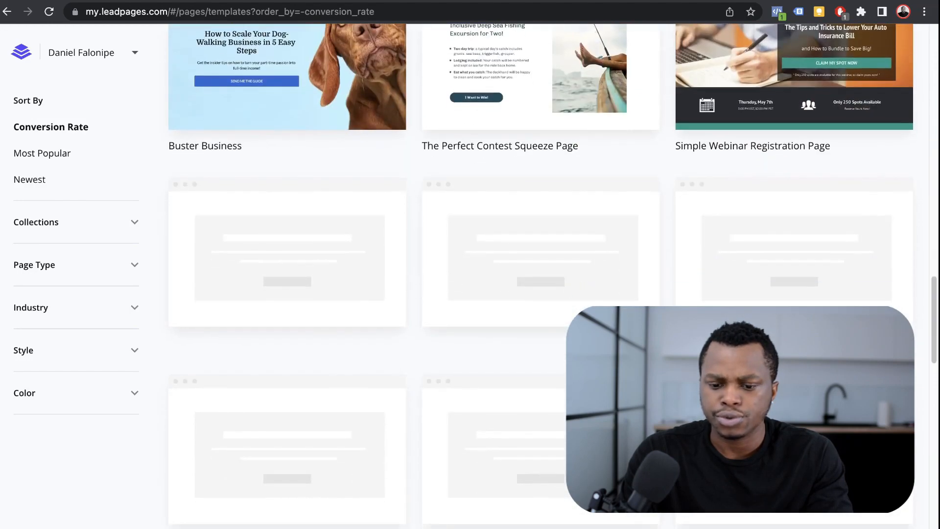
{"action": "scroll", "coordinate": [539, 274], "scroll_direction": "down", "scroll_amount": 3}
{"action": "scroll", "coordinate": [539, 274], "scroll_direction": "up", "scroll_amount": 12}
{"action": "scroll", "coordinate": [539, 274], "scroll_direction": "down", "scroll_amount": 4}
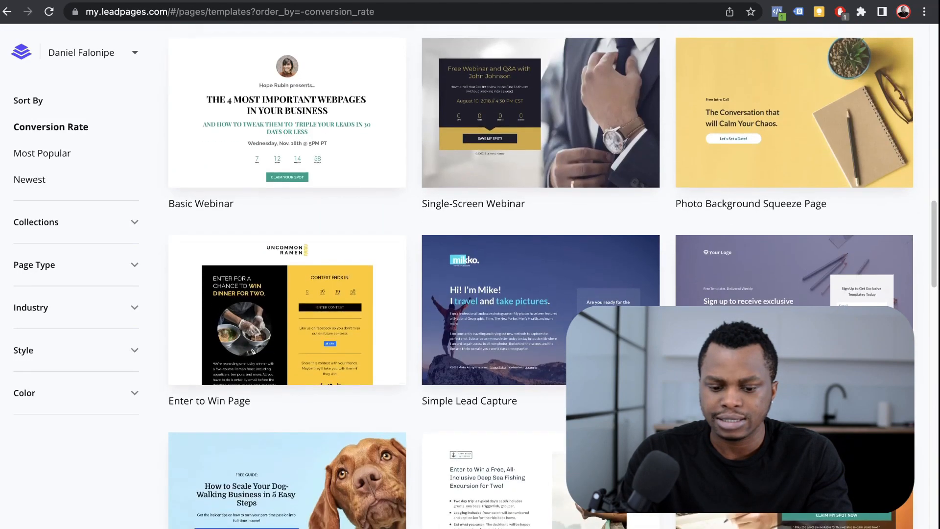
{"action": "scroll", "coordinate": [539, 274], "scroll_direction": "down", "scroll_amount": 11}
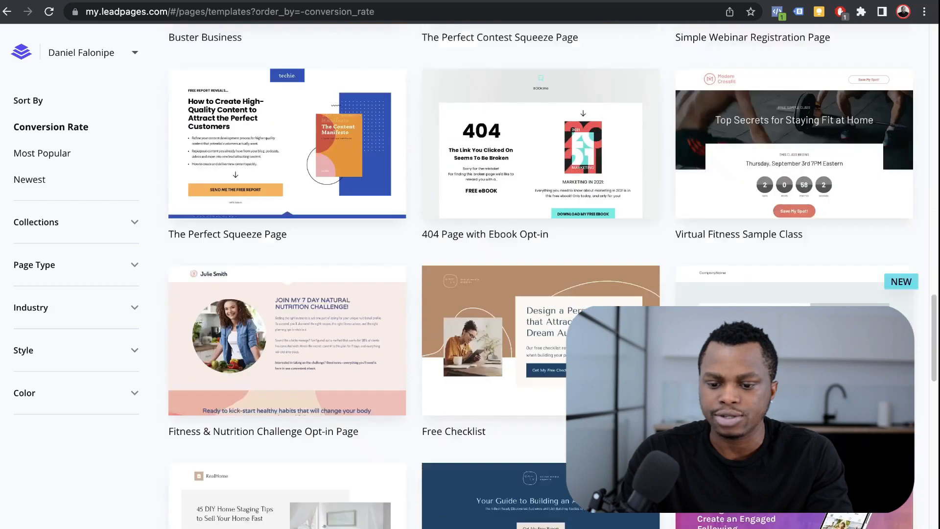
{"action": "scroll", "coordinate": [539, 274], "scroll_direction": "down", "scroll_amount": 18}
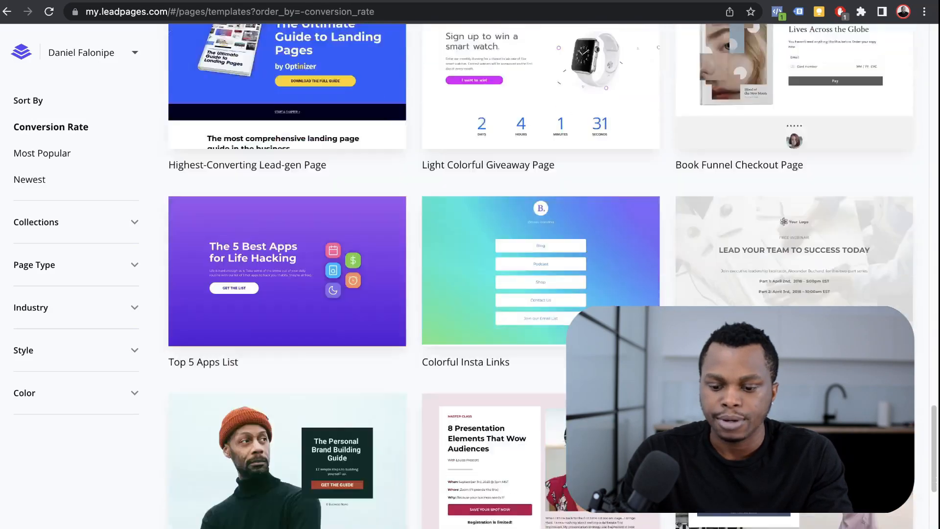
{"action": "scroll", "coordinate": [538, 275], "scroll_direction": "down", "scroll_amount": 7}
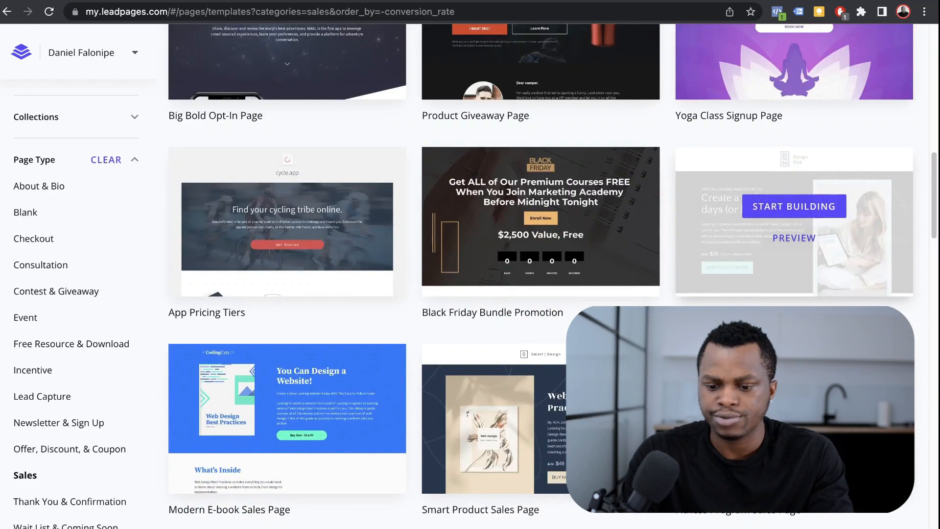
Preview the Smart Course Sales Page template and use it to create a page named "Test Landing page".
{"action": "left_click", "coordinate": [794, 238]}
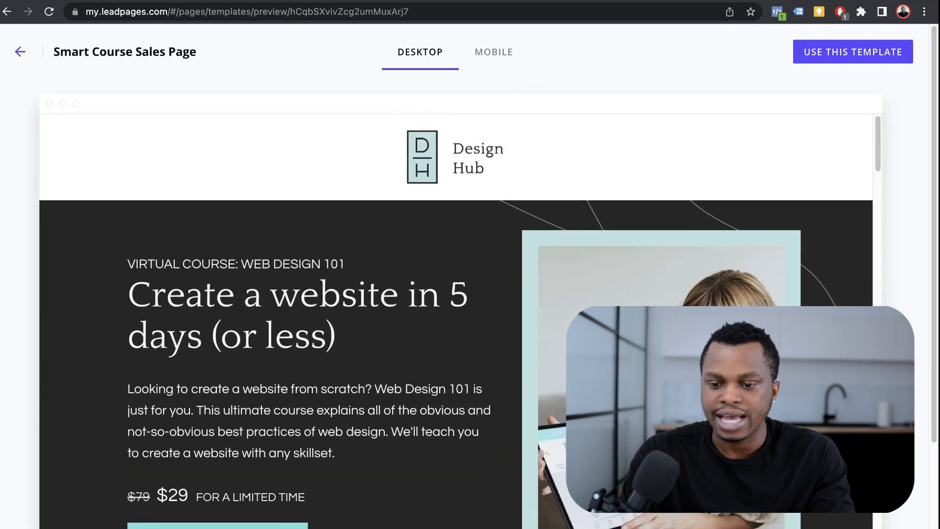
{"action": "left_click", "coordinate": [853, 51]}
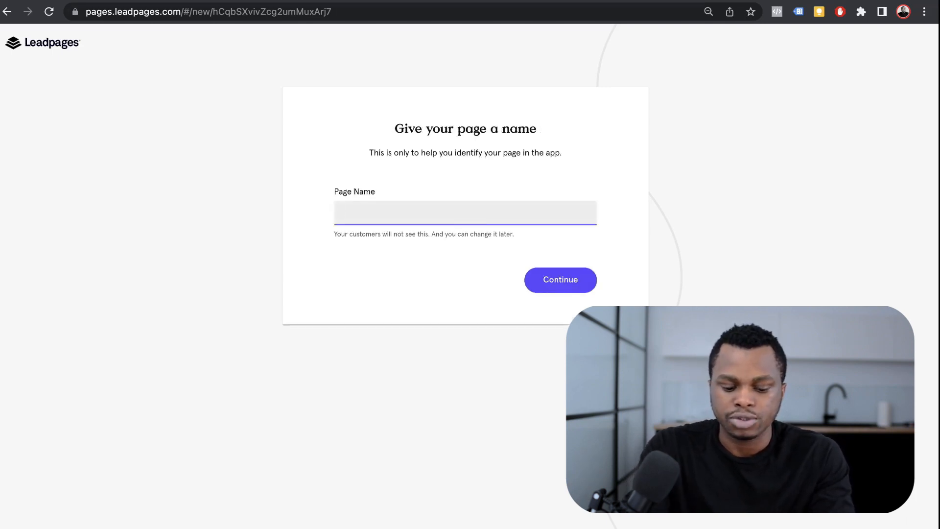
{"action": "type", "text": "Test Landing page"}
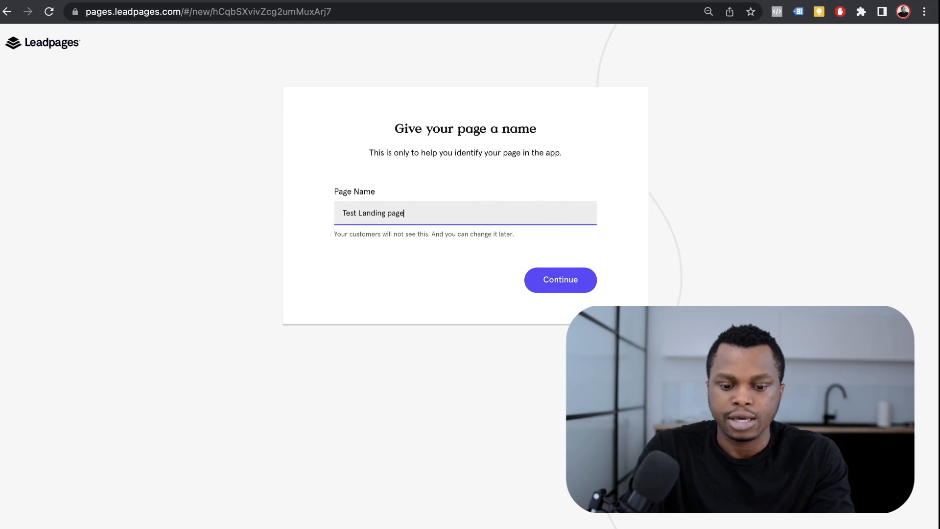
{"action": "key", "text": "Return"}
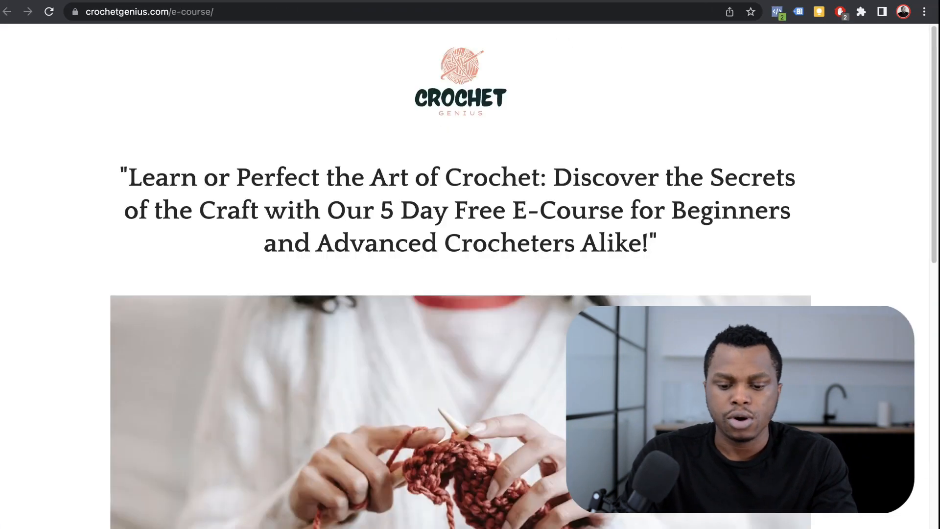
Examine the sign-up text and call-to-action button at the end of the Crochet Genius e-course page.
{"action": "scroll", "coordinate": [465, 274], "scroll_direction": "down", "scroll_amount": 15}
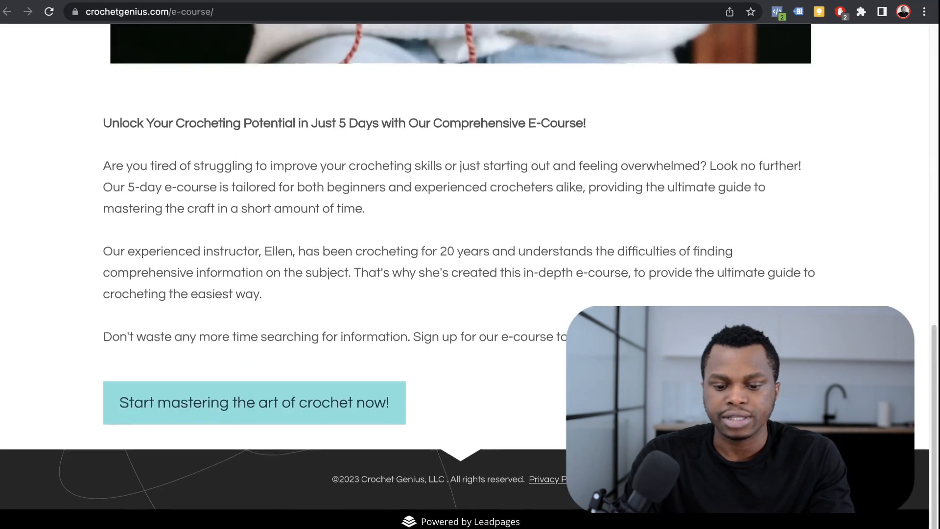
Compare the layout of the Crochet Genius e-course page with the template sections of the Test Landing page.
{"action": "scroll", "coordinate": [465, 274], "scroll_direction": "up", "scroll_amount": 10}
{"action": "scroll", "coordinate": [461, 275], "scroll_direction": "up", "scroll_amount": 6}
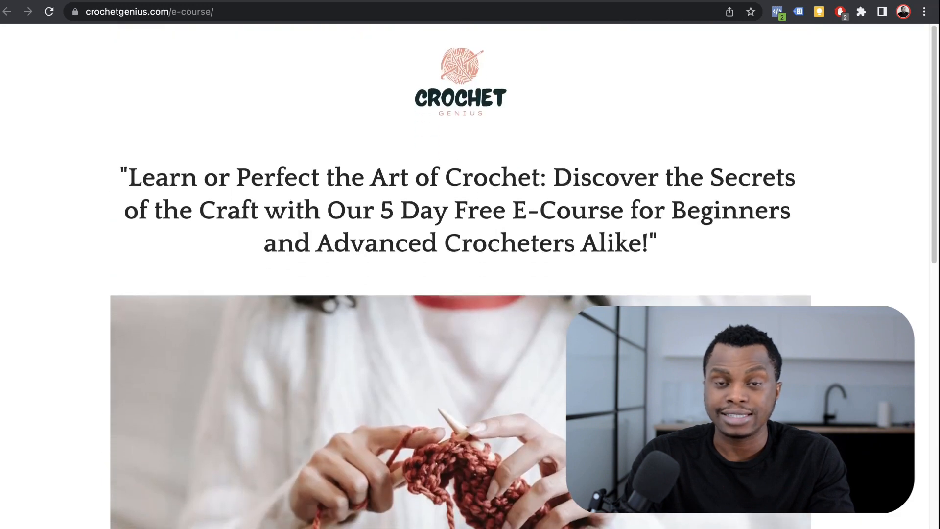
{"action": "scroll", "coordinate": [460, 275], "scroll_direction": "down", "scroll_amount": 2}
{"action": "scroll", "coordinate": [460, 274], "scroll_direction": "down", "scroll_amount": 1}
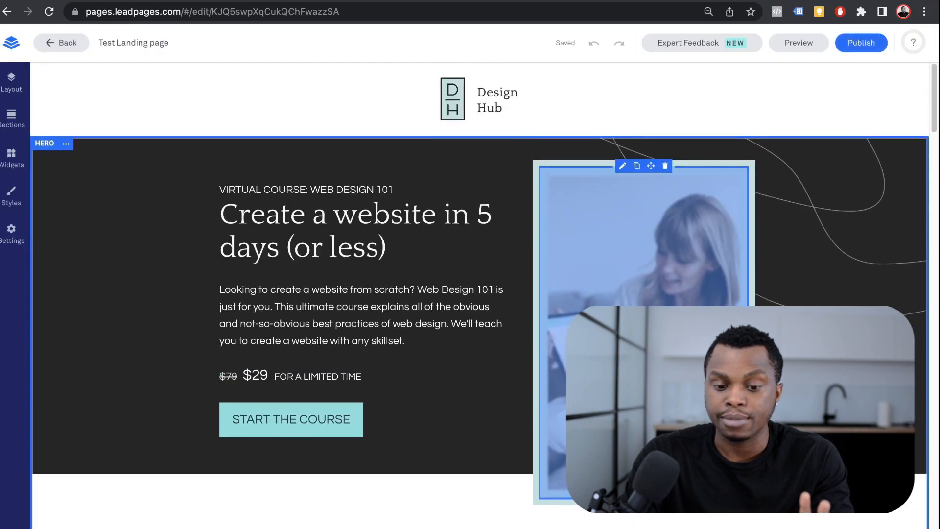
{"action": "scroll", "coordinate": [644, 235], "scroll_direction": "down", "scroll_amount": 10}
{"action": "scroll", "coordinate": [644, 235], "scroll_direction": "up", "scroll_amount": 10}
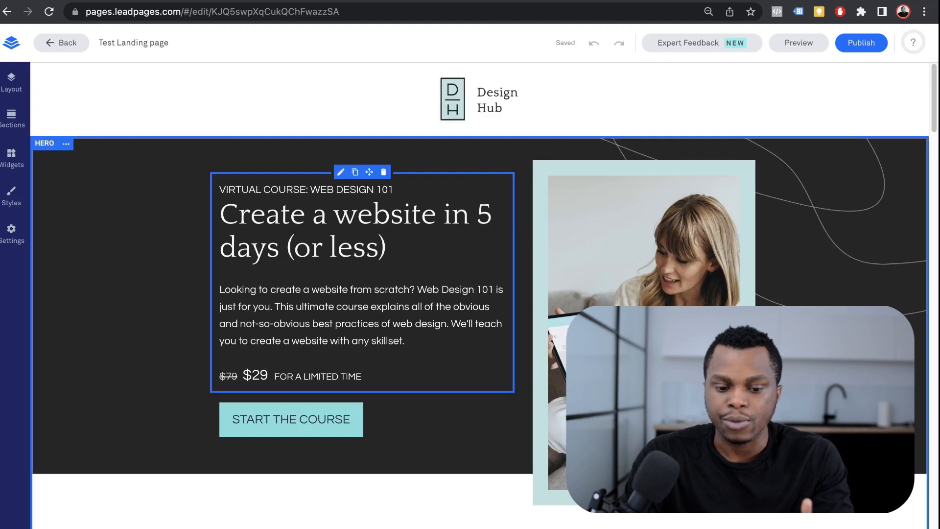
{"action": "scroll", "coordinate": [465, 275], "scroll_direction": "down", "scroll_amount": 10}
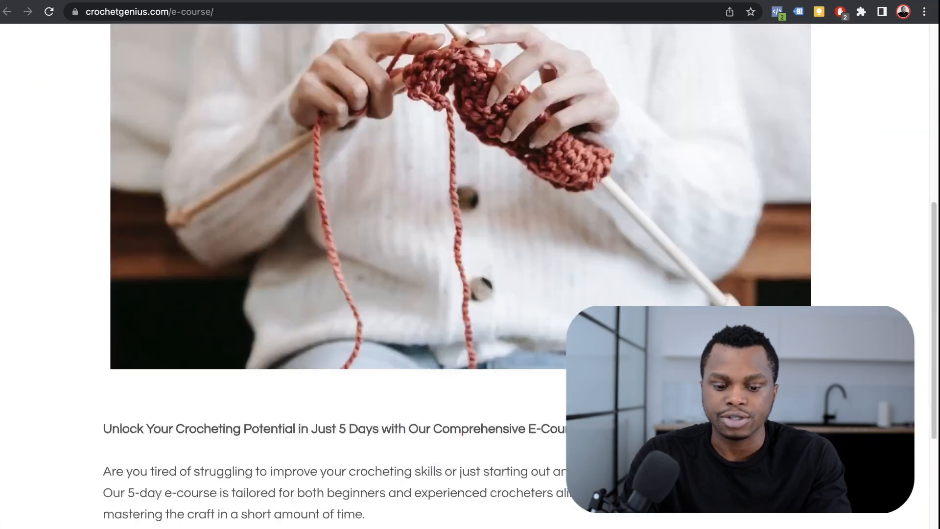
{"action": "scroll", "coordinate": [465, 274], "scroll_direction": "up", "scroll_amount": 10}
{"action": "scroll", "coordinate": [466, 274], "scroll_direction": "down", "scroll_amount": 9}
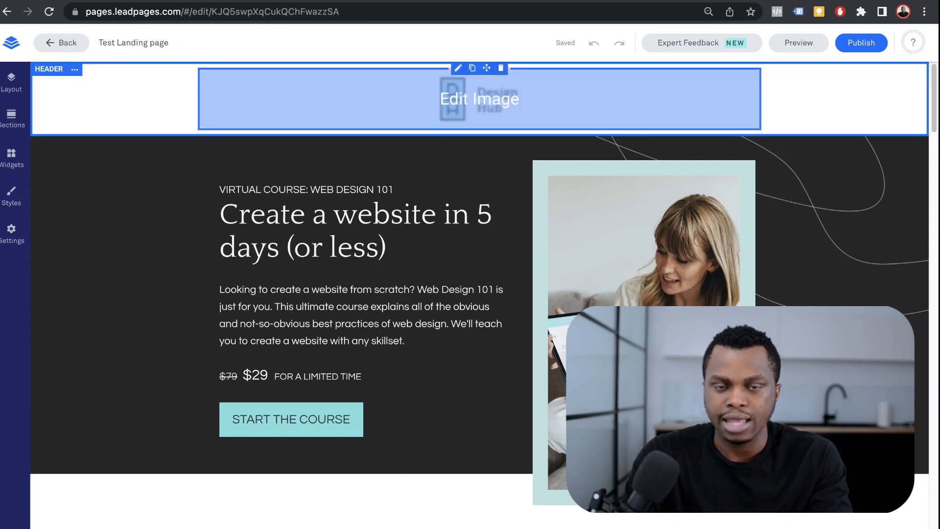
Replace the Design Hub logo in the header with the Crochet Genius logo from the uploaded images.
{"action": "left_click", "coordinate": [479, 98]}
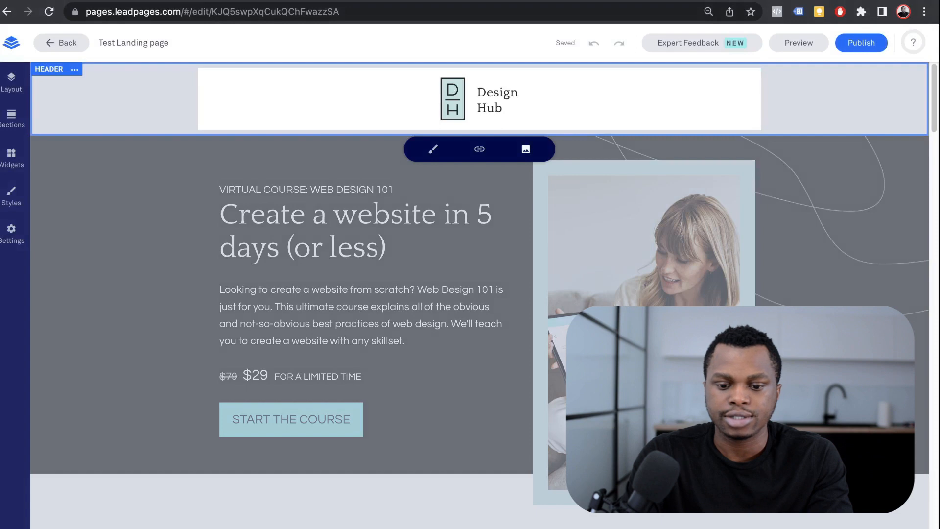
{"action": "left_click", "coordinate": [526, 149]}
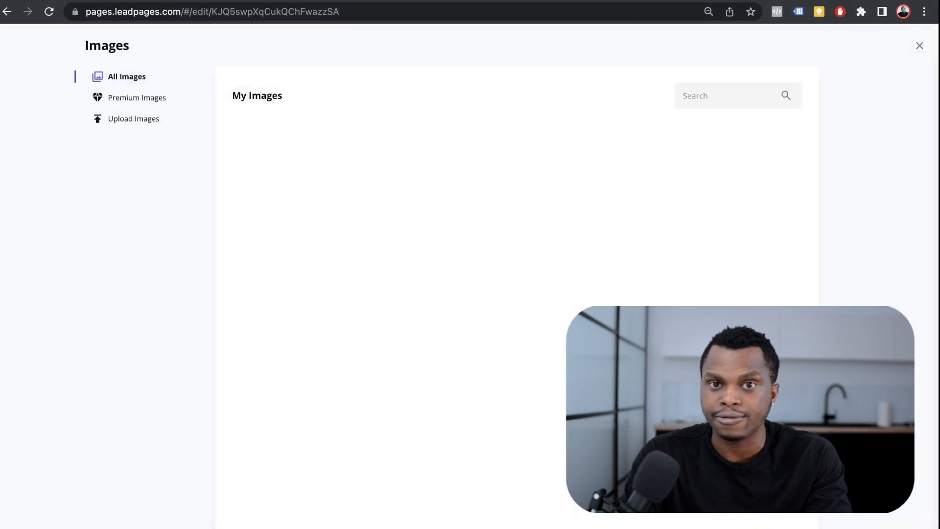
{"action": "left_click", "coordinate": [134, 118]}
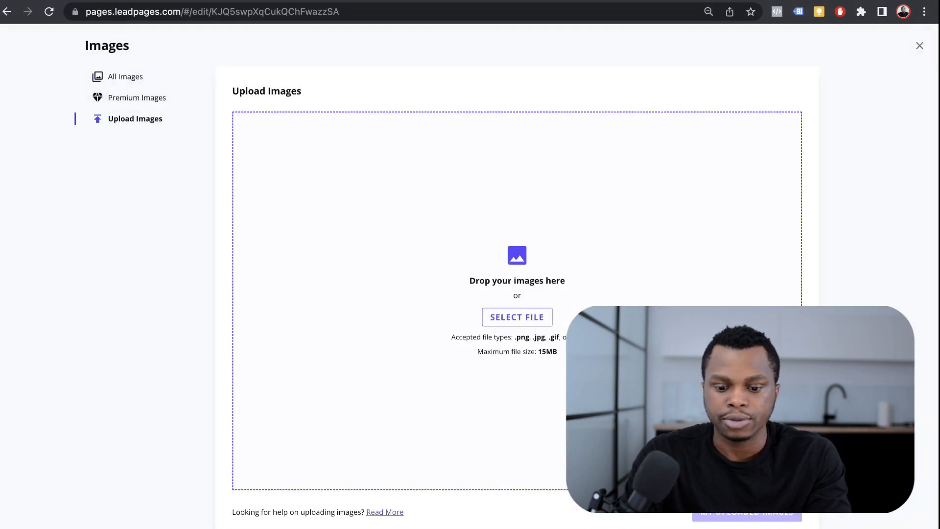
{"action": "left_click", "coordinate": [125, 77]}
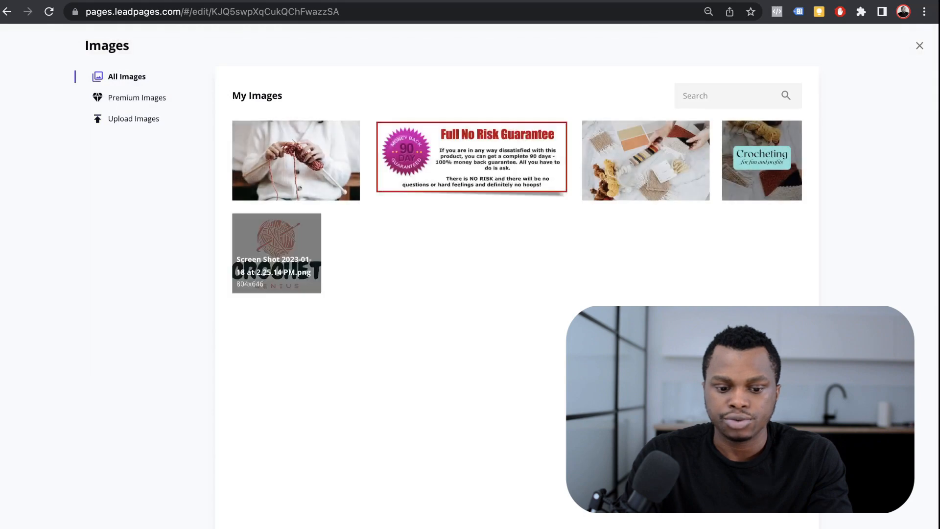
{"action": "left_click", "coordinate": [276, 254]}
{"action": "left_click", "coordinate": [764, 362]}
{"action": "left_click", "coordinate": [118, 235]}
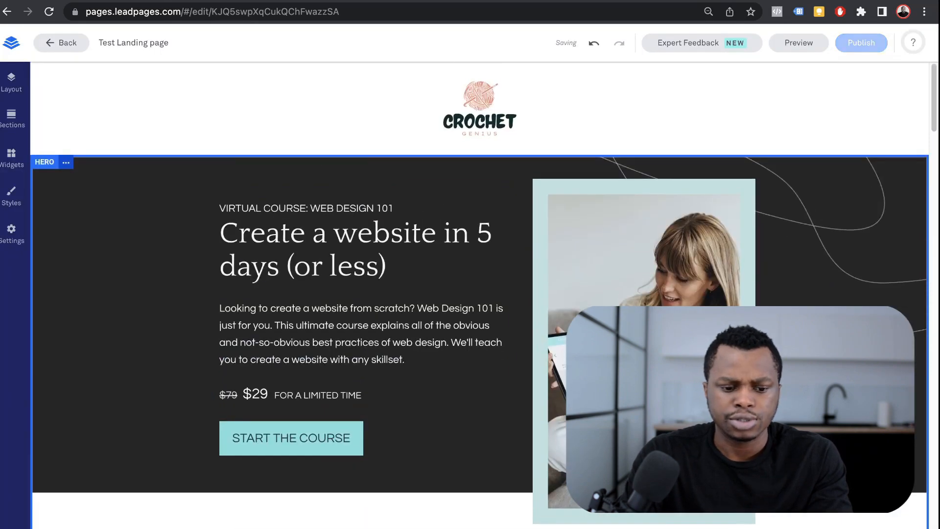
Delete the Hero section and the "What you'll learn" section from the landing page.
{"action": "left_click", "coordinate": [65, 162]}
{"action": "left_click", "coordinate": [98, 274]}
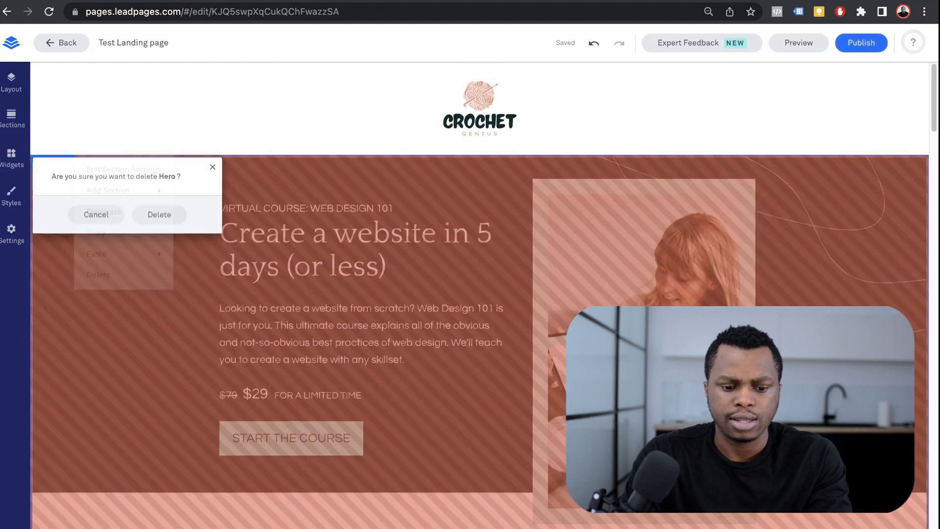
{"action": "left_click", "coordinate": [159, 214]}
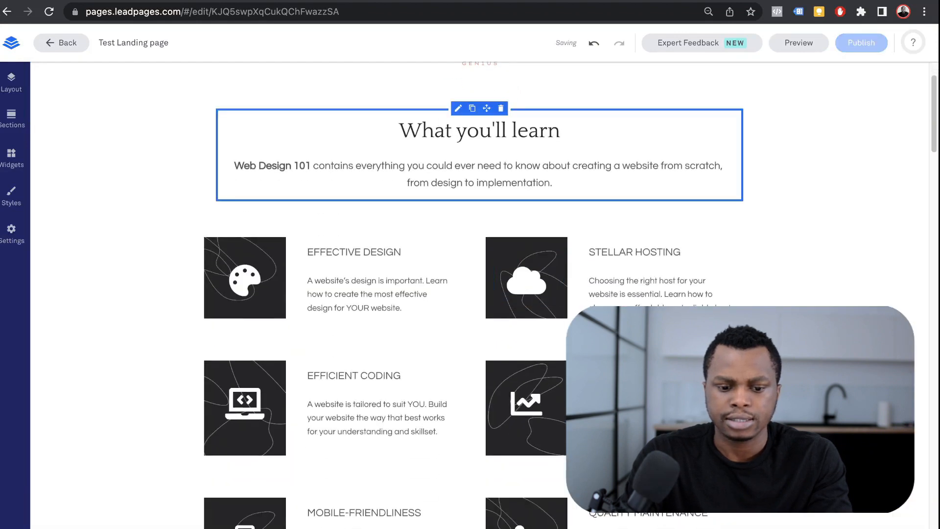
{"action": "left_click", "coordinate": [118, 91]}
{"action": "left_click", "coordinate": [150, 204]}
{"action": "left_click", "coordinate": [156, 155]}
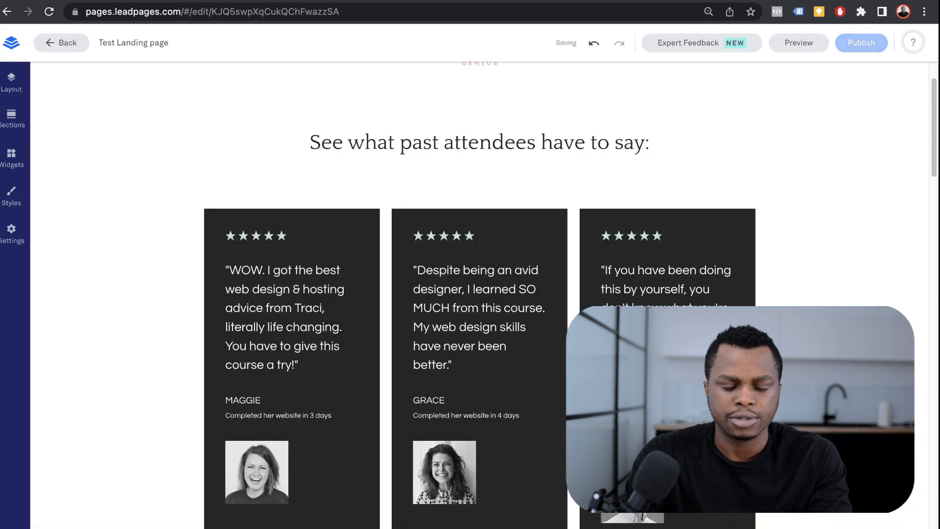
Delete the Testimonials section and the single-quote Testimonial section beneath the header.
{"action": "left_click", "coordinate": [99, 163]}
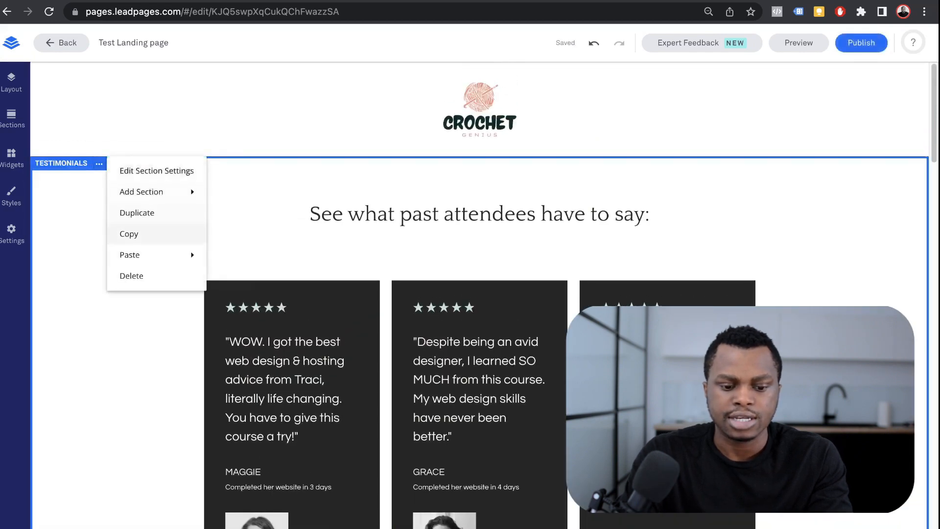
{"action": "left_click", "coordinate": [132, 276]}
{"action": "left_click", "coordinate": [158, 227]}
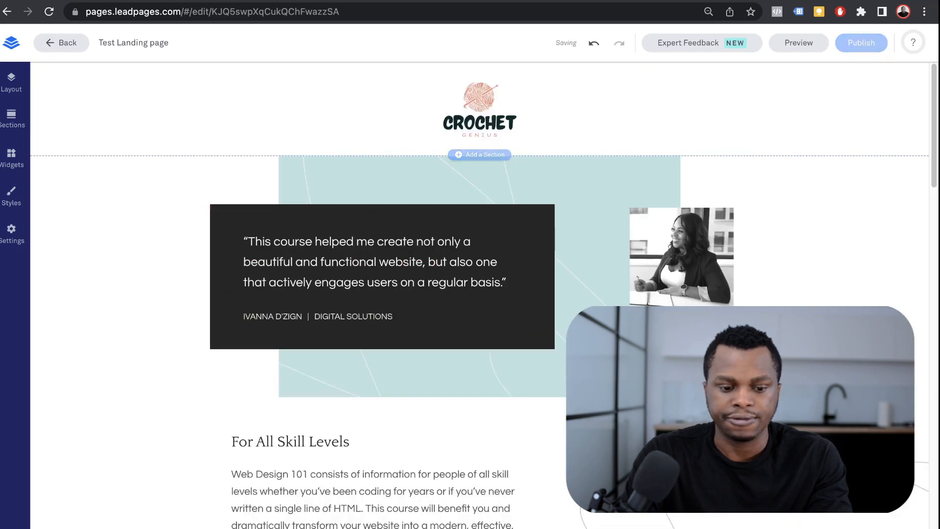
{"action": "left_click", "coordinate": [95, 163]}
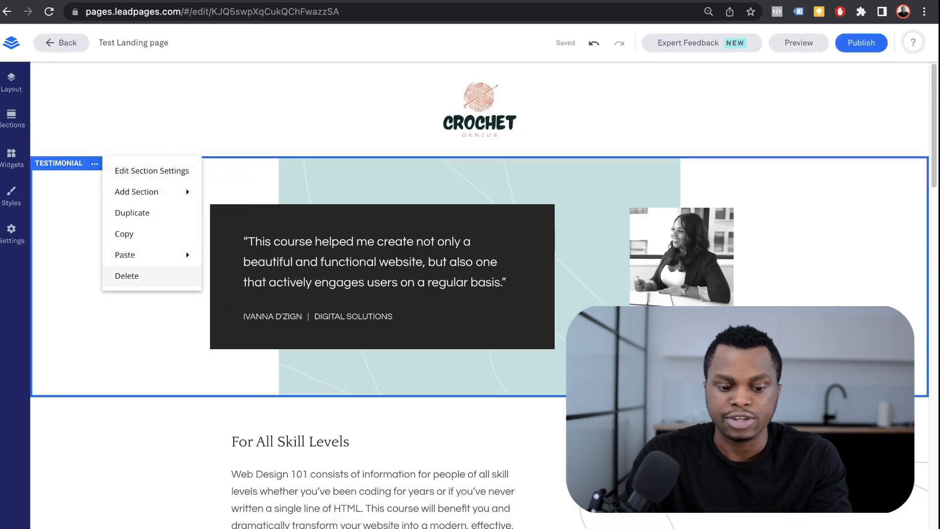
{"action": "left_click", "coordinate": [130, 275]}
{"action": "left_click", "coordinate": [159, 216]}
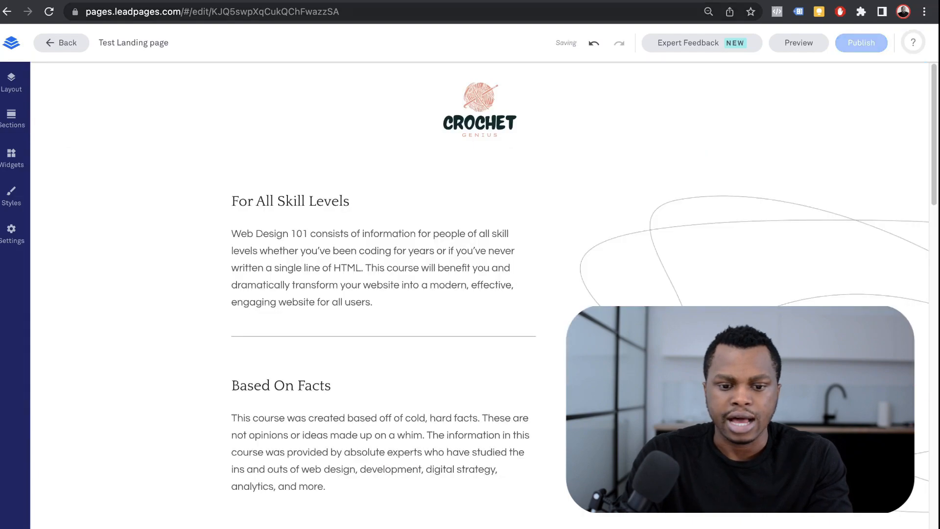
Examine the headline, images, ebook offer and "What you'll learn" section of the Crochet Genius home page.
{"action": "left_click", "coordinate": [172, 1]}
{"action": "scroll", "coordinate": [461, 276], "scroll_direction": "down", "scroll_amount": 20}
{"action": "scroll", "coordinate": [460, 276], "scroll_direction": "up", "scroll_amount": 20}
{"action": "scroll", "coordinate": [460, 276], "scroll_direction": "down", "scroll_amount": 1}
{"action": "scroll", "coordinate": [461, 277], "scroll_direction": "up", "scroll_amount": 1}
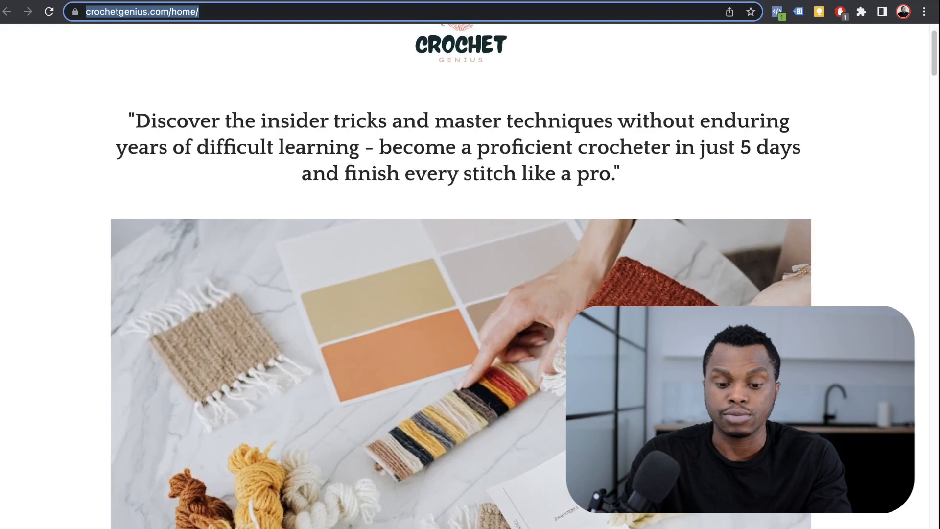
{"action": "scroll", "coordinate": [461, 276], "scroll_direction": "down", "scroll_amount": 20}
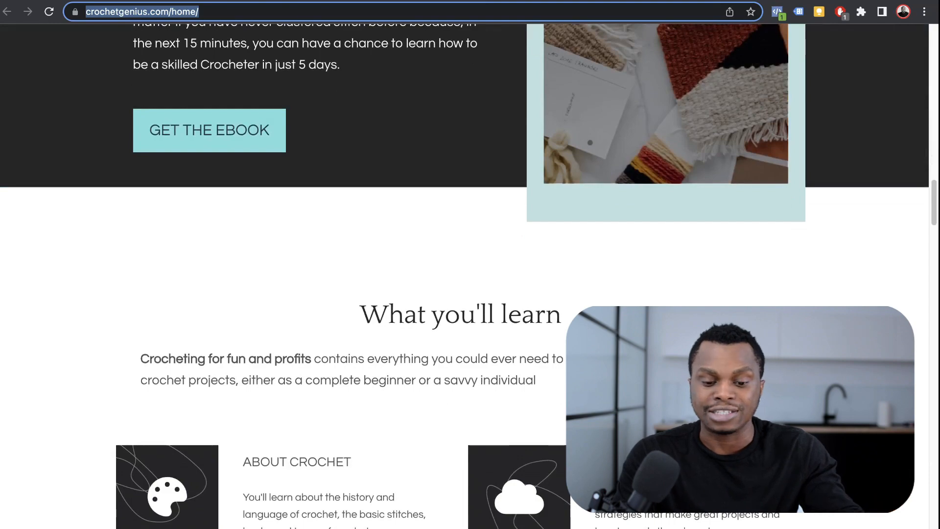
{"action": "scroll", "coordinate": [460, 264], "scroll_direction": "up", "scroll_amount": 15}
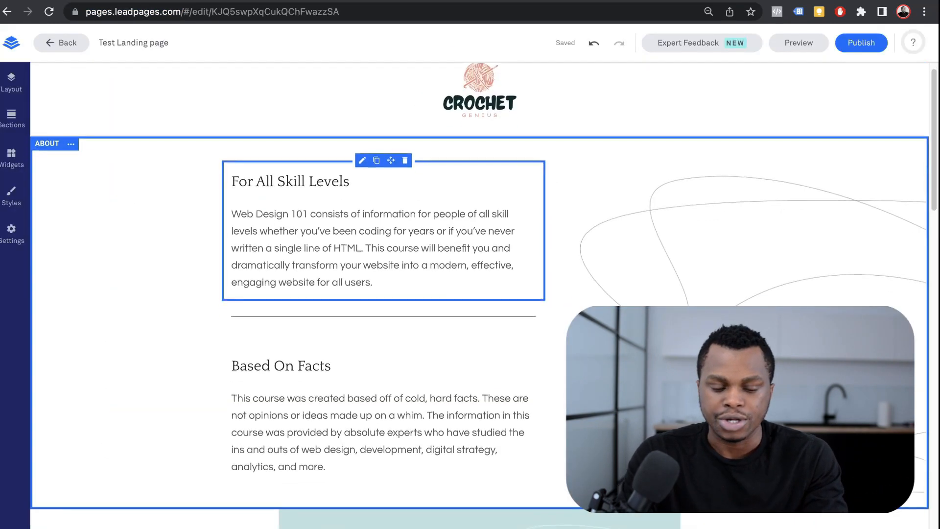
Delete the About section containing "For All Skill Levels" and "Based On Facts" from the Test Landing page.
{"action": "left_click", "coordinate": [71, 152]}
{"action": "left_click", "coordinate": [101, 265]}
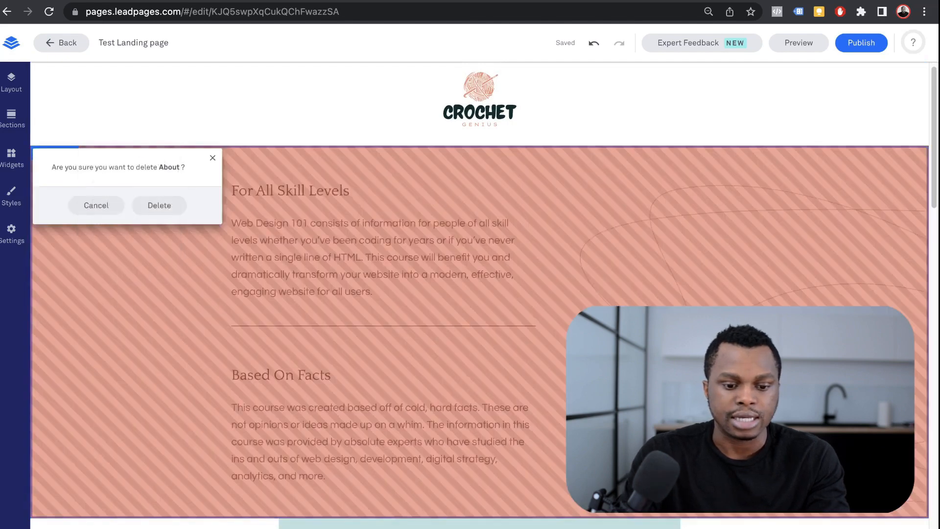
{"action": "left_click", "coordinate": [157, 204]}
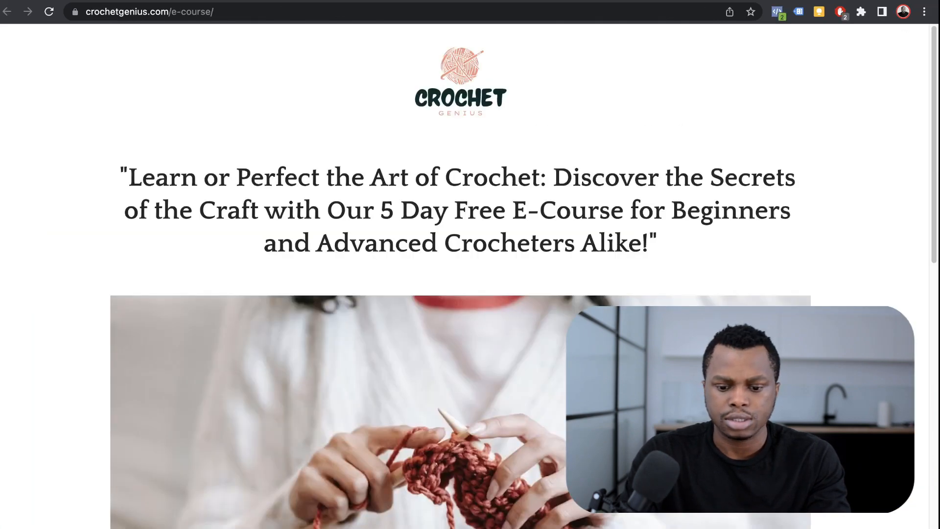
Check the e-course page again, and remove the "Why wait? Start the course now!" text and its whole Call To Action section from the Test Landing page.
{"action": "scroll", "coordinate": [460, 276], "scroll_direction": "down", "scroll_amount": 10}
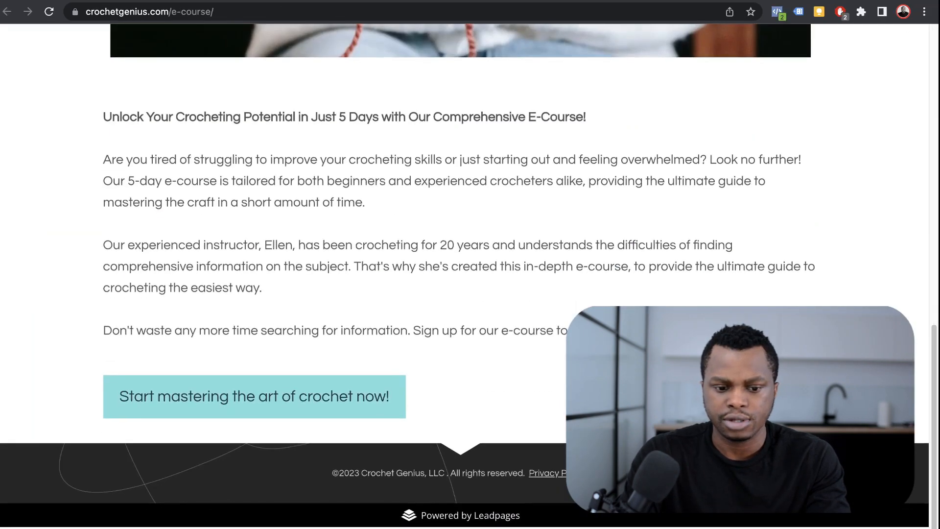
{"action": "scroll", "coordinate": [461, 276], "scroll_direction": "up", "scroll_amount": 10}
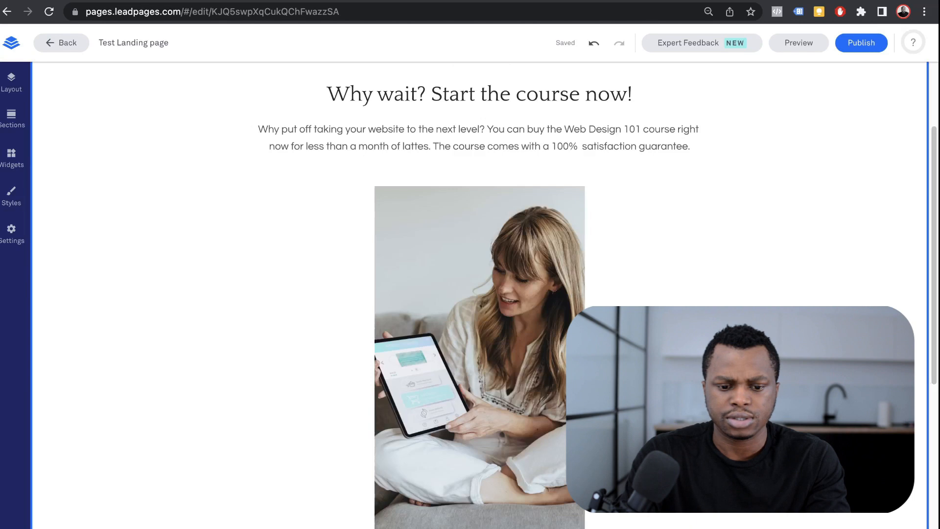
{"action": "scroll", "coordinate": [480, 294], "scroll_direction": "up", "scroll_amount": 3}
{"action": "left_click", "coordinate": [701, 200]}
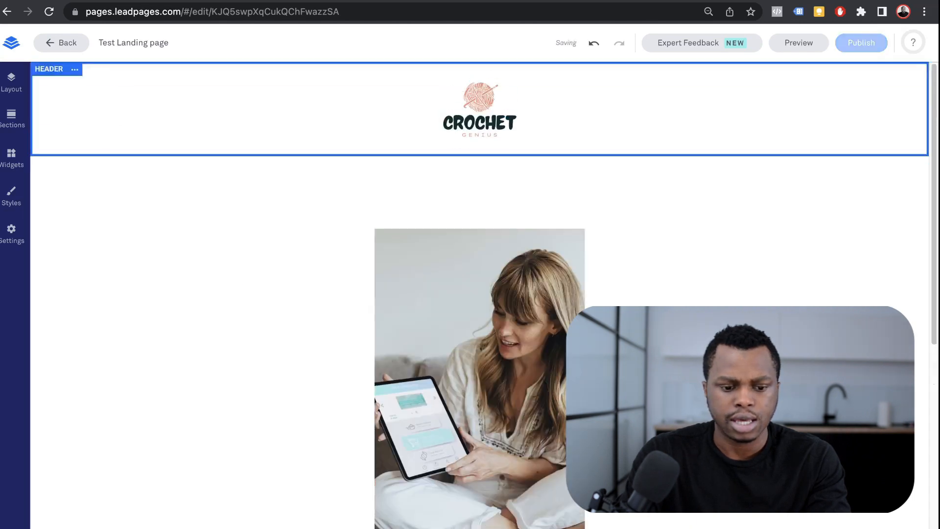
{"action": "left_click", "coordinate": [104, 163]}
{"action": "left_click", "coordinate": [136, 275]}
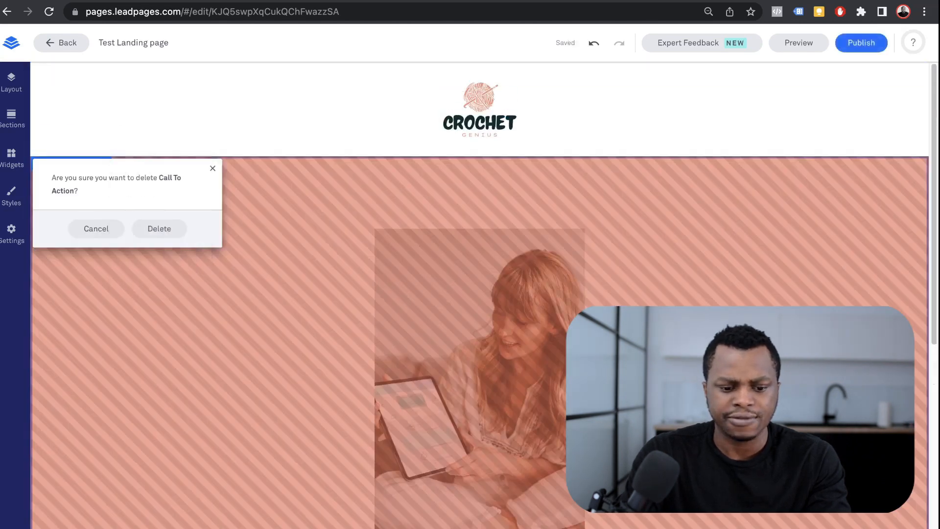
{"action": "left_click", "coordinate": [159, 228]}
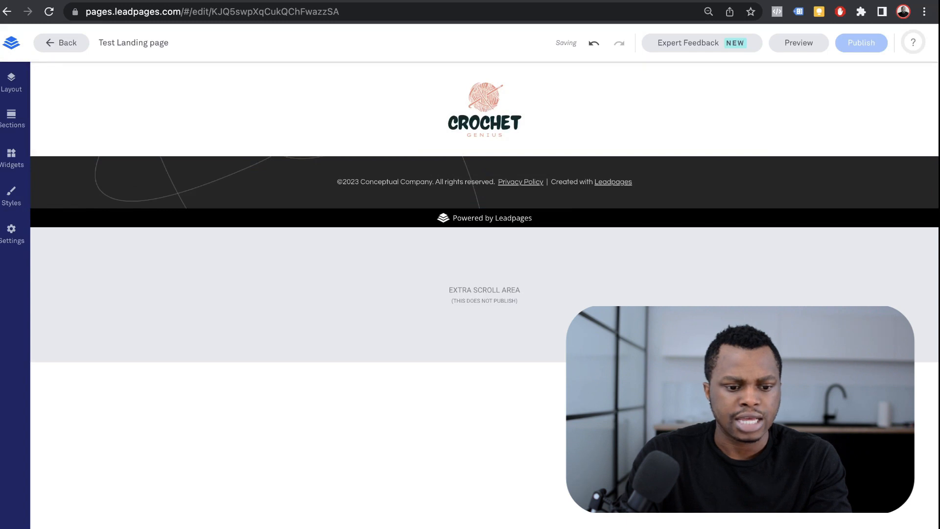
Add a Text widget beneath the Crochet Genius logo and open its placeholder text for editing.
{"action": "left_click", "coordinate": [11, 82]}
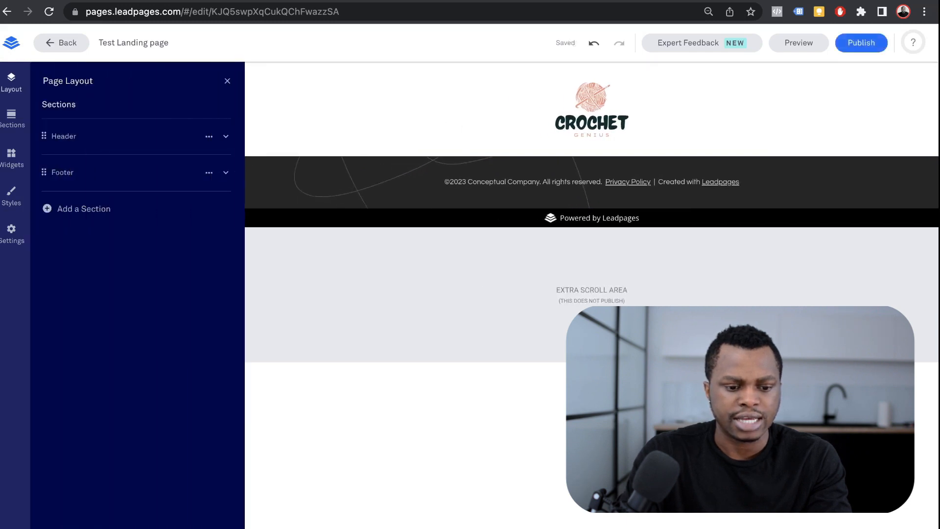
{"action": "left_click", "coordinate": [11, 158]}
{"action": "left_click_drag", "start_coordinate": [73, 122], "coordinate": [561, 169]}
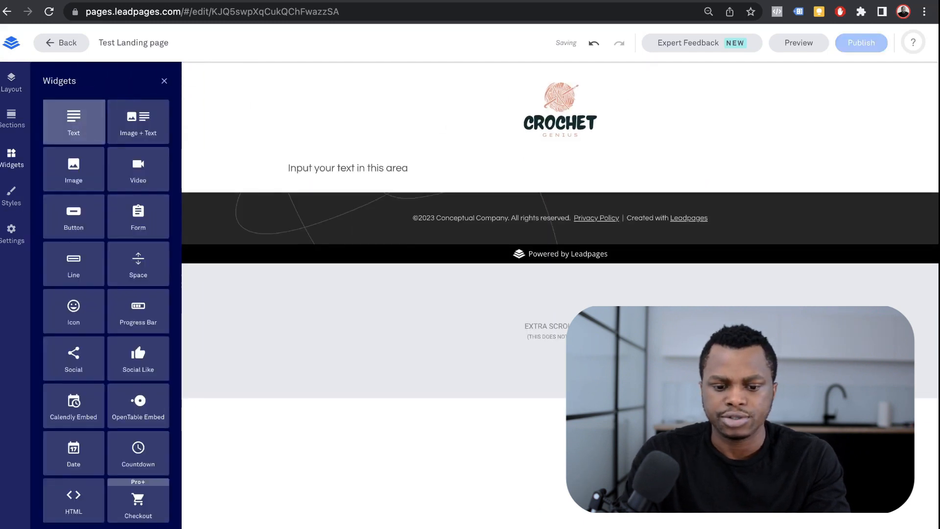
{"action": "double_click", "coordinate": [373, 168]}
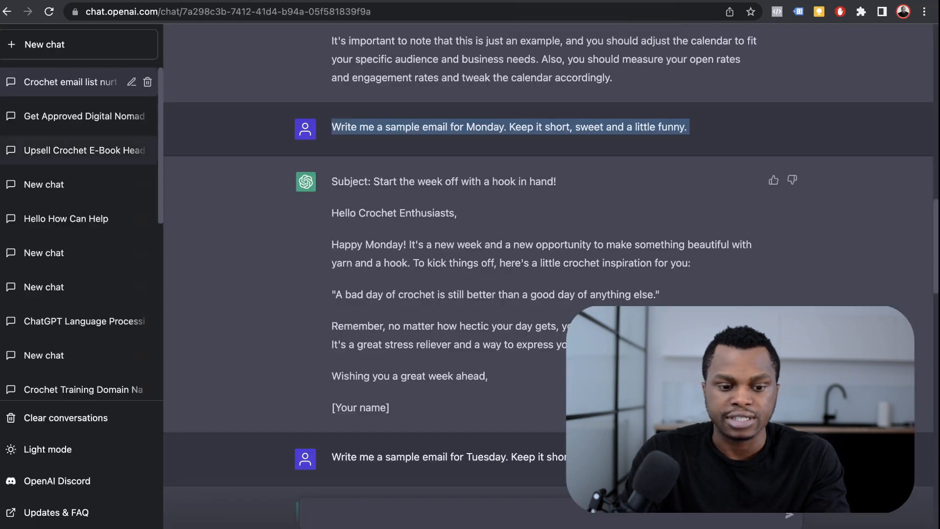
Start a new ChatGPT chat asking for a compelling headline for a crocheting-audience landing page that offers a free email course in exchange for their email address.
{"action": "left_click", "coordinate": [49, 11]}
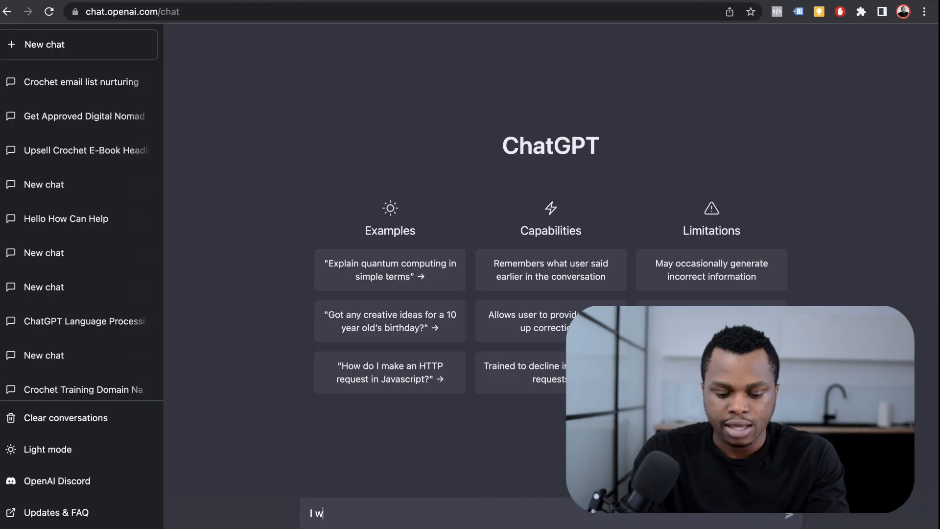
{"action": "type", "text": "te a la"}
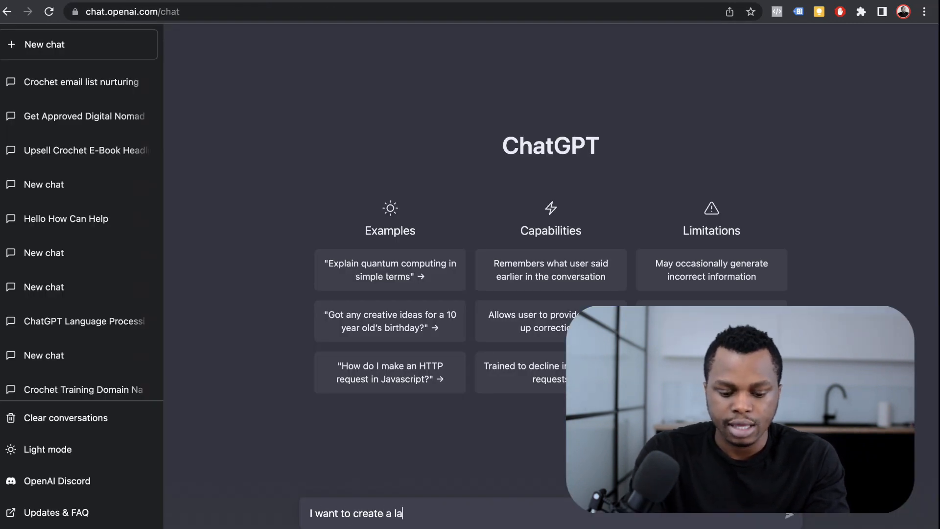
{"action": "type", "text": "nding page for a c"}
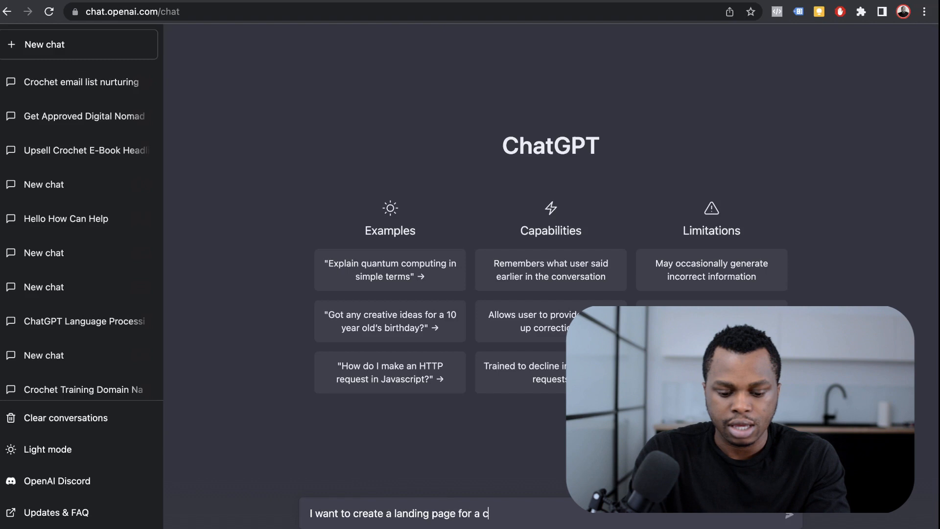
{"action": "type", "text": "rocheting audience. I am"}
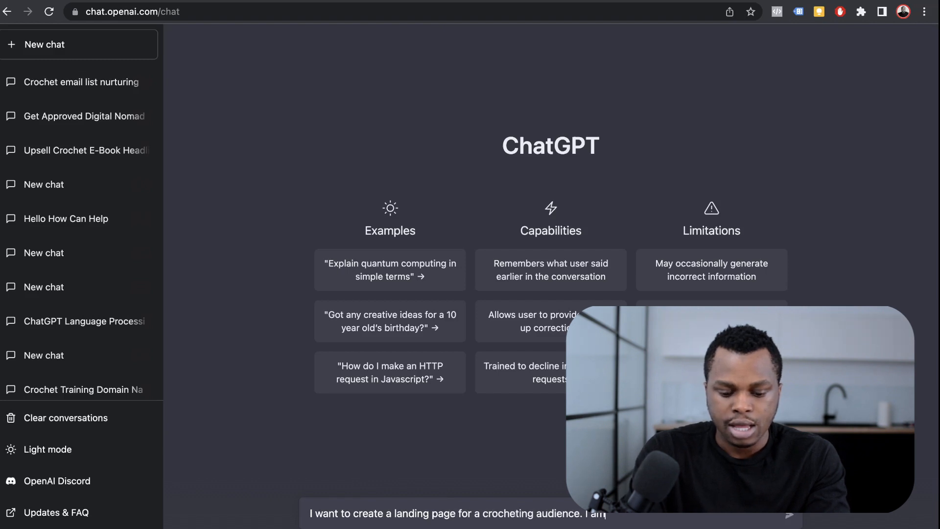
{"action": "type", "text": " trying to delve them a n"}
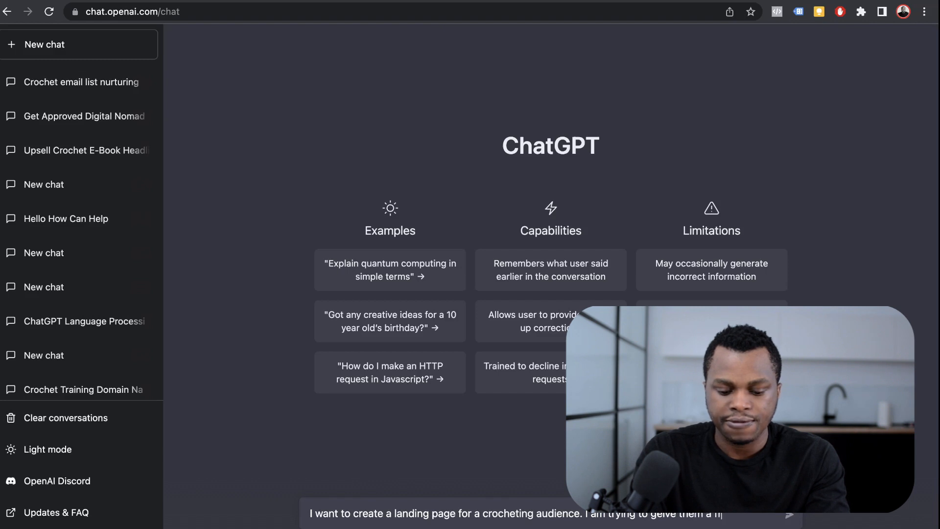
{"action": "type", "text": "rse in exchange fir thei"}
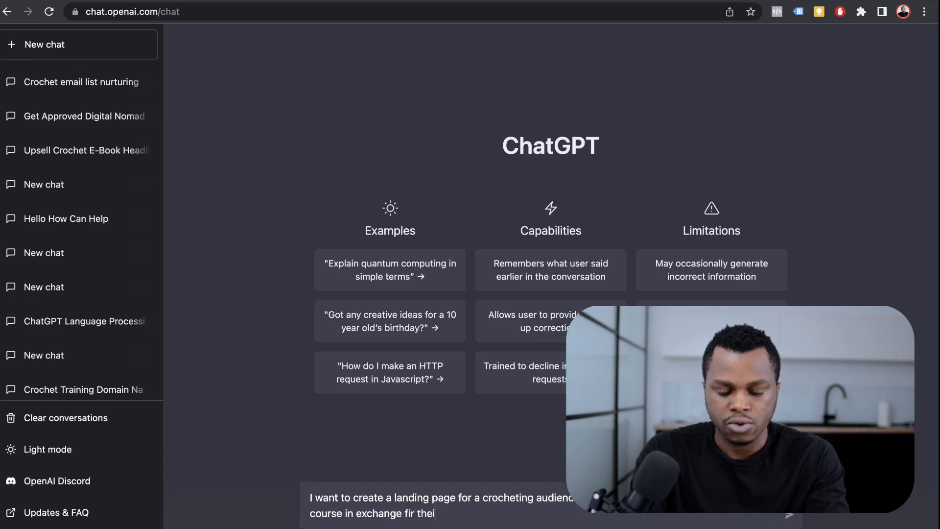
{"action": "type", "text": " email address. What"}
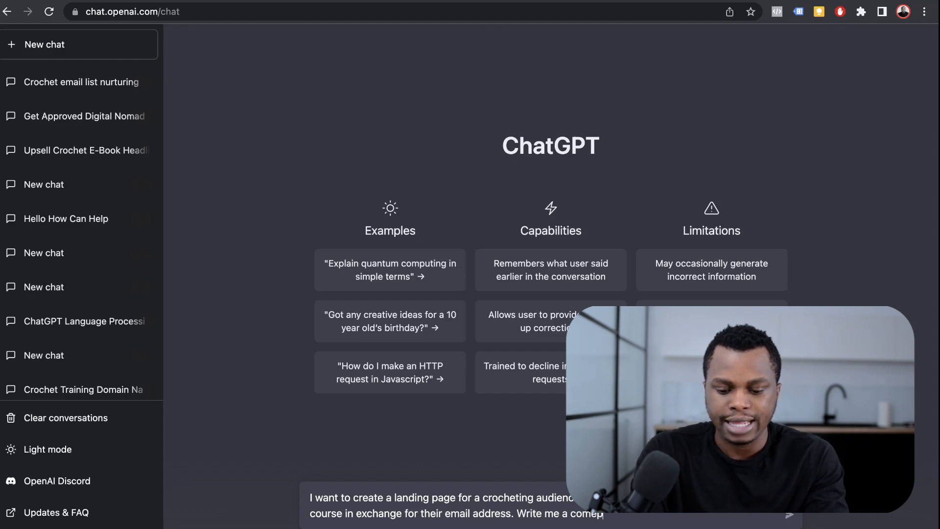
{"action": "type", "text": "lling headline"}
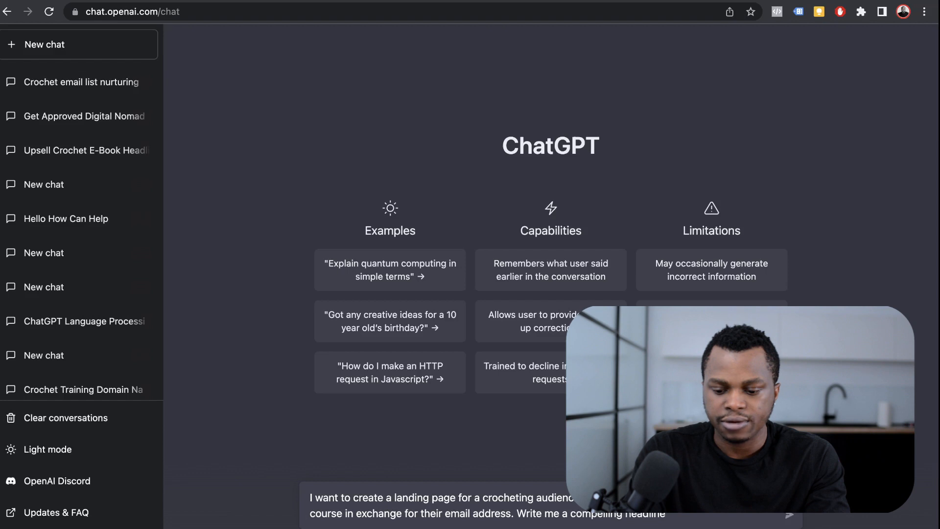
Add to the prompt that the course teaches how to master crochet in 5 days, specify the headline is for this landing page, and submit it.
{"action": "type", "text": " that teaches them how to "}
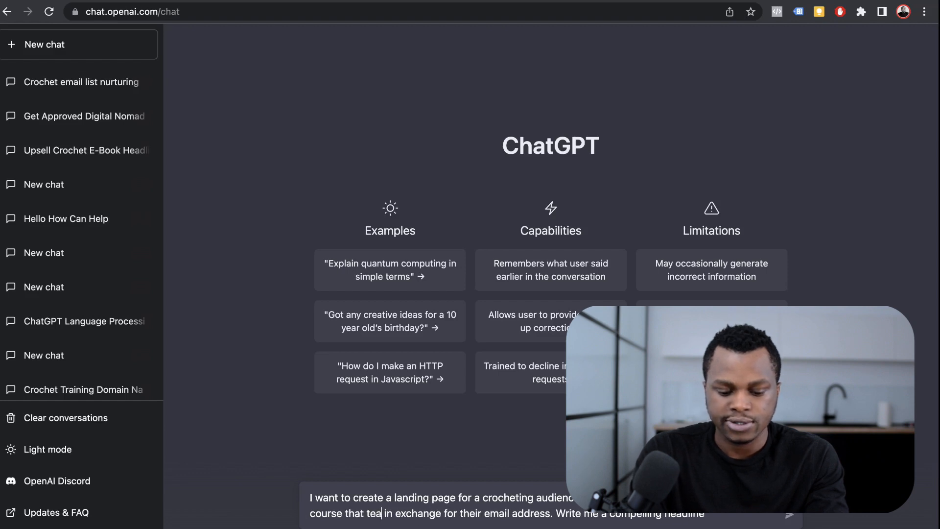
{"action": "type", "text": "master cr"}
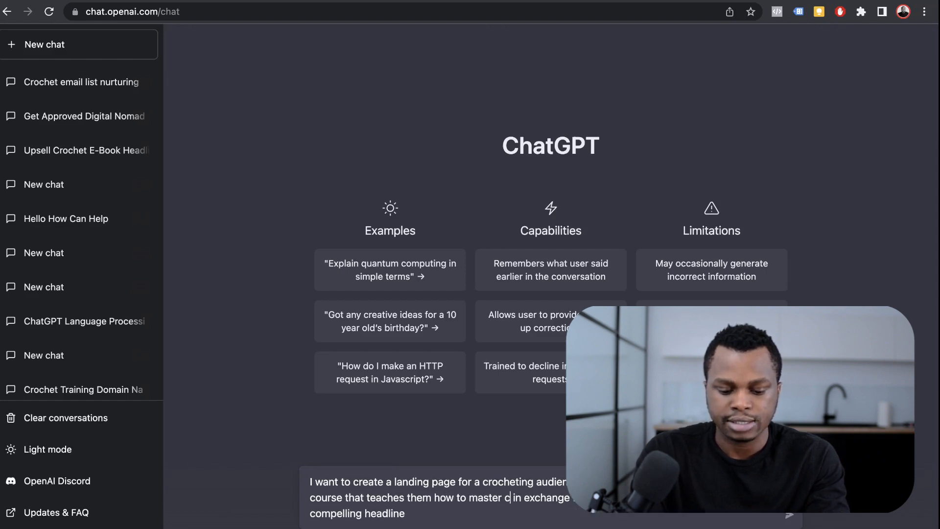
{"action": "type", "text": "ochet in 5 days"}
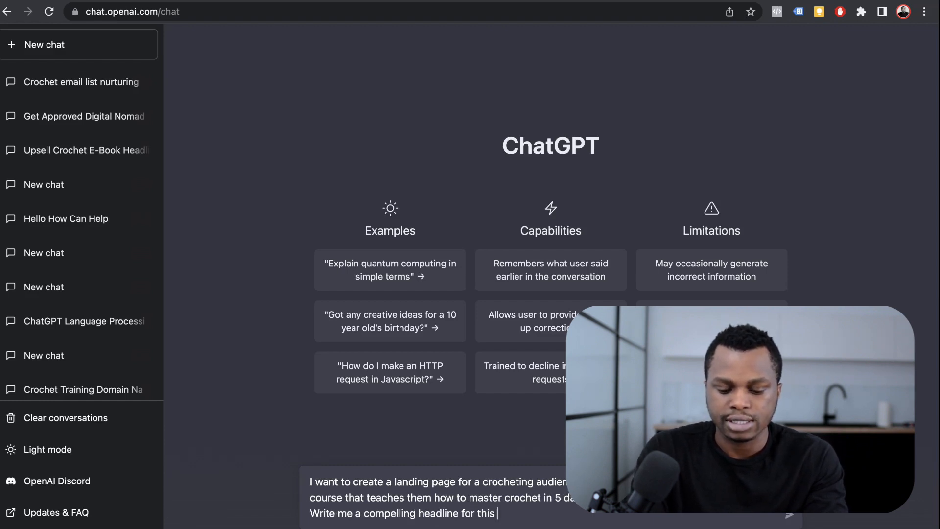
{"action": "key", "text": "BackSpace"}
{"action": "type", "text": "ding page"}
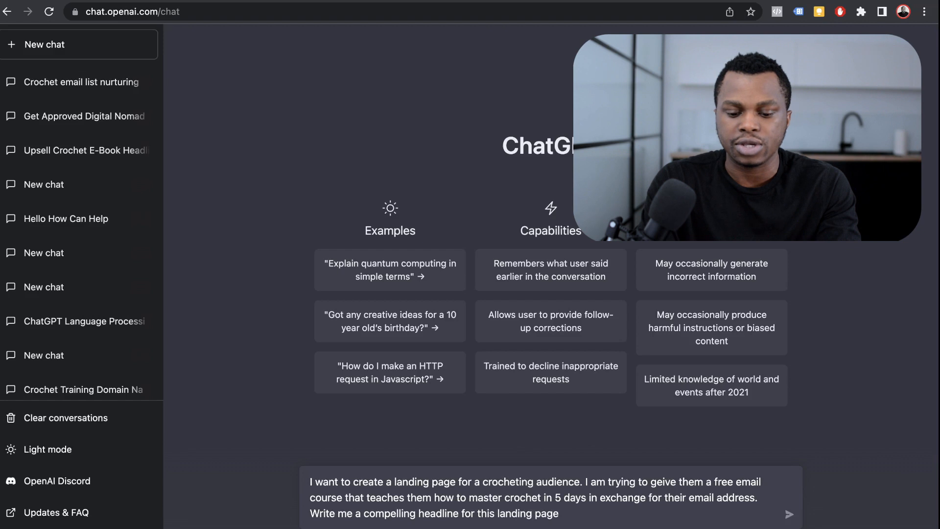
{"action": "left_click_drag", "start_coordinate": [559, 514], "coordinate": [315, 482]}
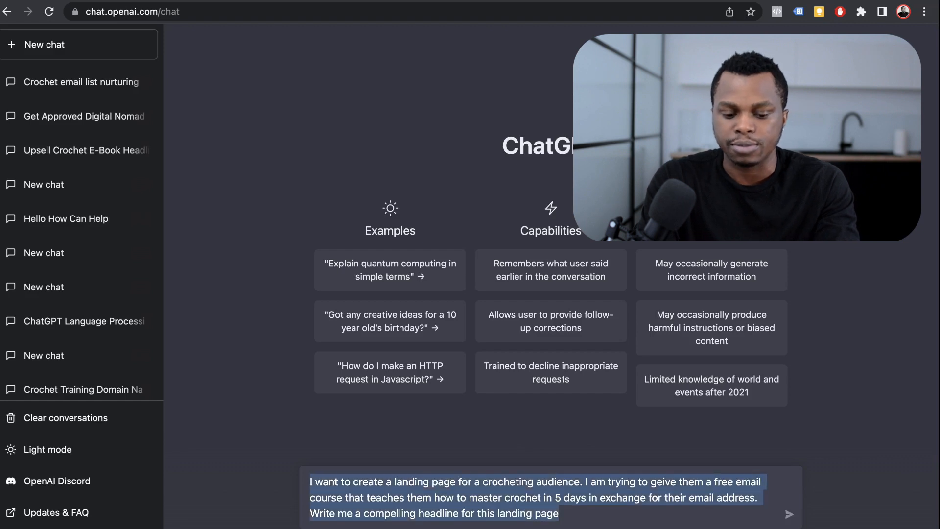
{"action": "double_click", "coordinate": [555, 514]}
{"action": "left_click", "coordinate": [560, 514]}
{"action": "key", "text": "Return"}
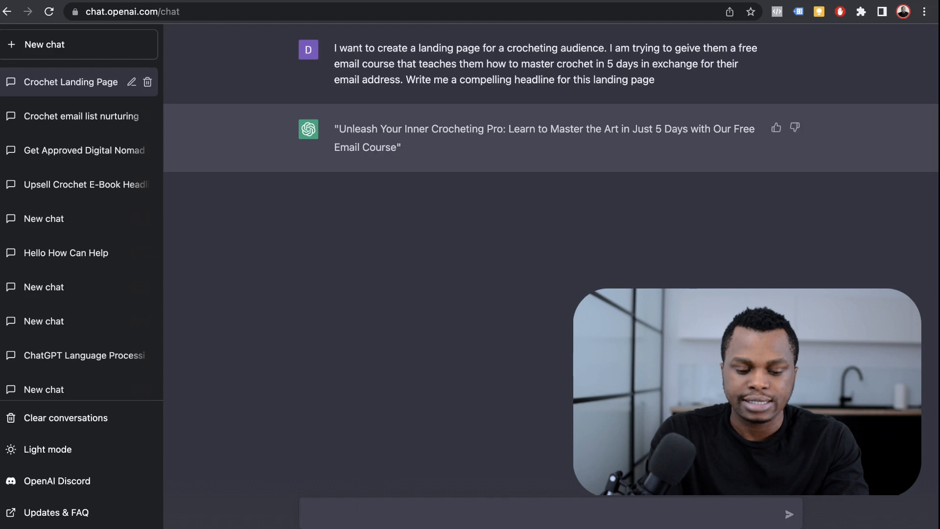
Ask ChatGPT to make the headline a little longer.
{"action": "type", "text": "Make it a litt"}
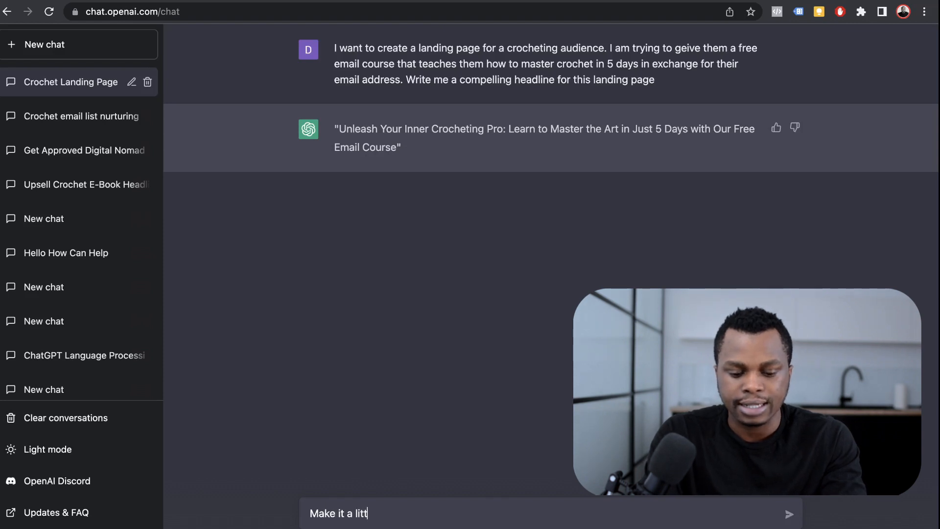
{"action": "type", "text": "le longe"}
{"action": "type", "text": "r"}
{"action": "key", "text": "Return"}
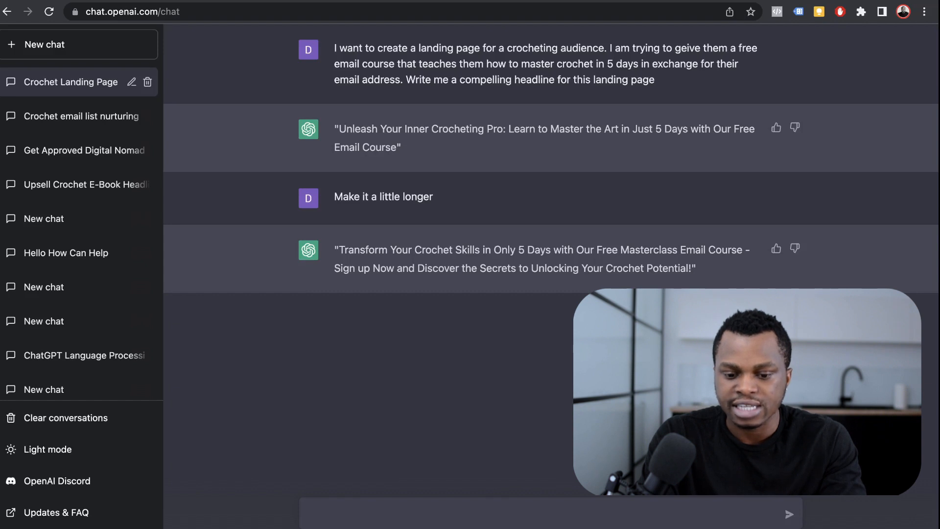
Copy the "Transform Your Crochet Skills in Only 5 Days" headline without its quotes and replace the Text widget's placeholder with it in Leadpages.
{"action": "left_click_drag", "start_coordinate": [692, 269], "coordinate": [335, 250]}
{"action": "key", "text": "ctrl+c"}
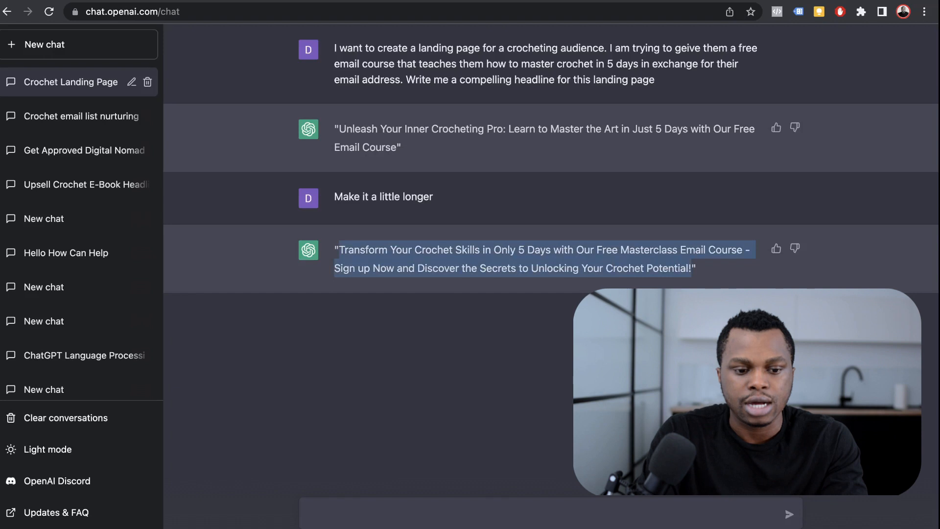
{"action": "key", "text": "ctrl+Tab"}
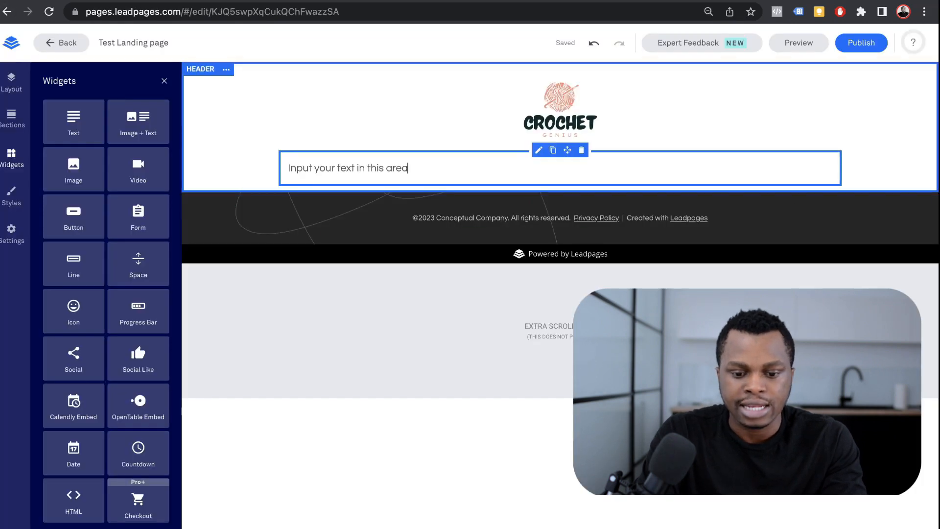
{"action": "triple_click", "coordinate": [348, 168]}
{"action": "key", "text": "ctrl+v"}
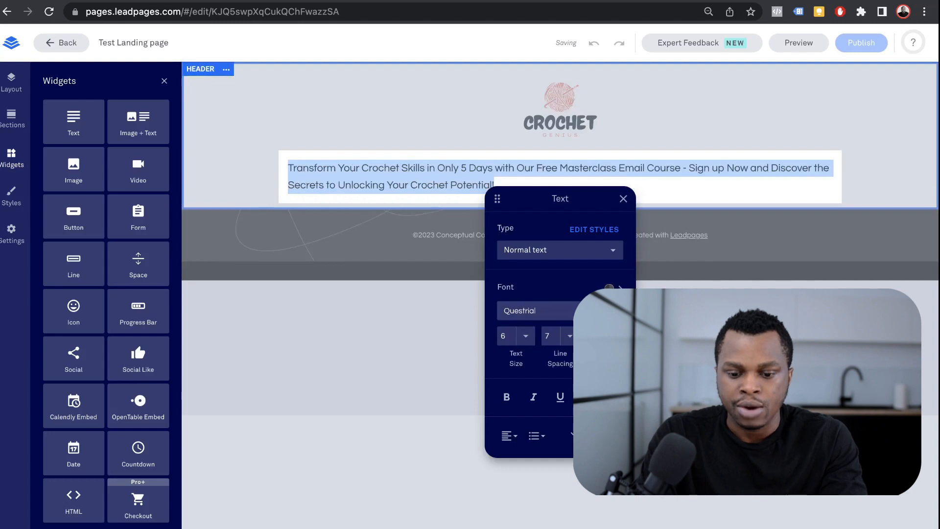
Format the pasted header text as Headline 2, bold and centered.
{"action": "left_click", "coordinate": [560, 250]}
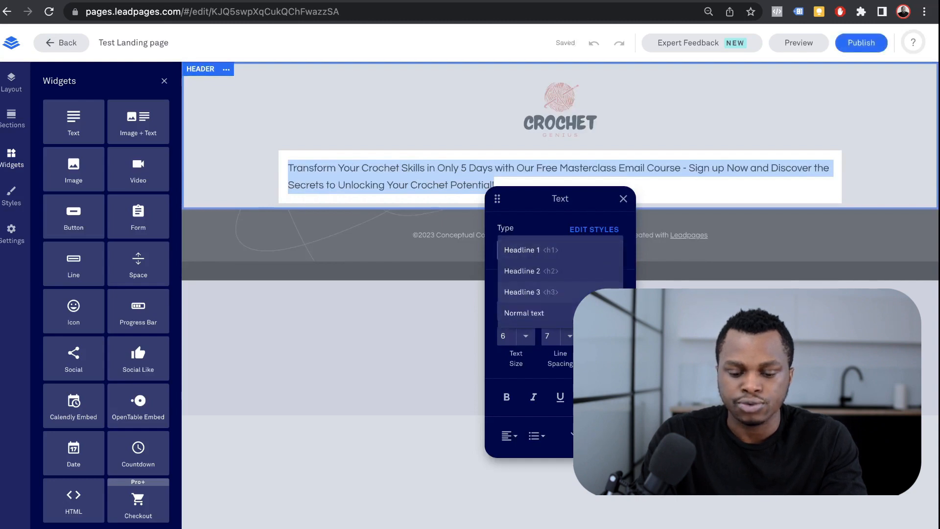
{"action": "left_click", "coordinate": [522, 292]}
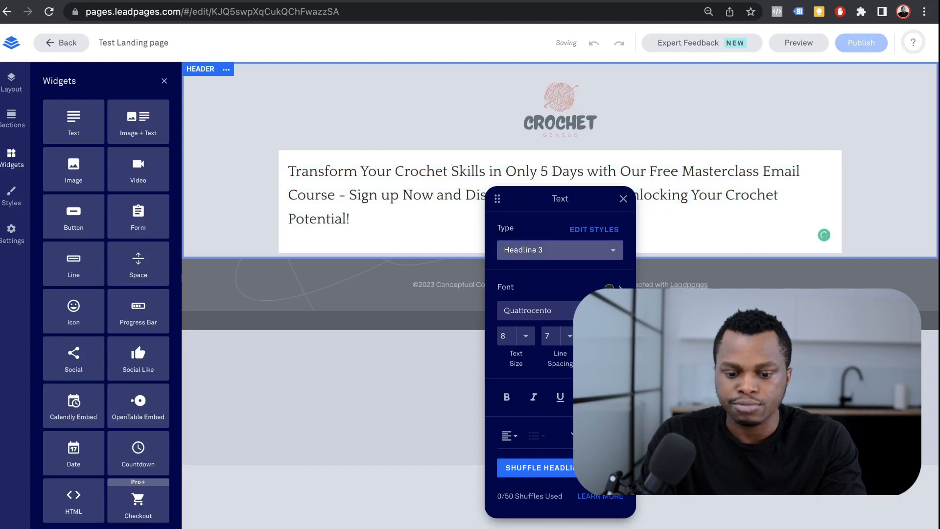
{"action": "left_click", "coordinate": [561, 250]}
{"action": "left_click", "coordinate": [578, 229]}
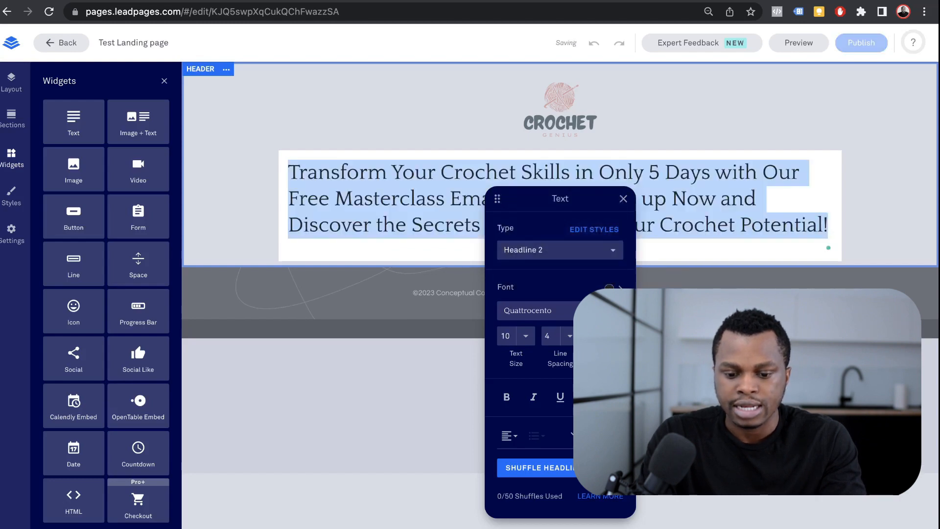
{"action": "left_click", "coordinate": [506, 397]}
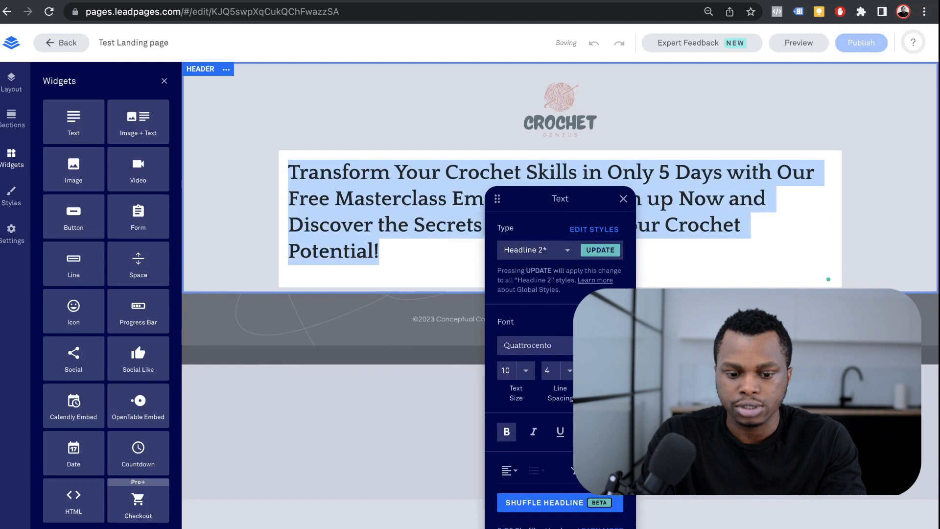
{"action": "left_click", "coordinate": [509, 470]}
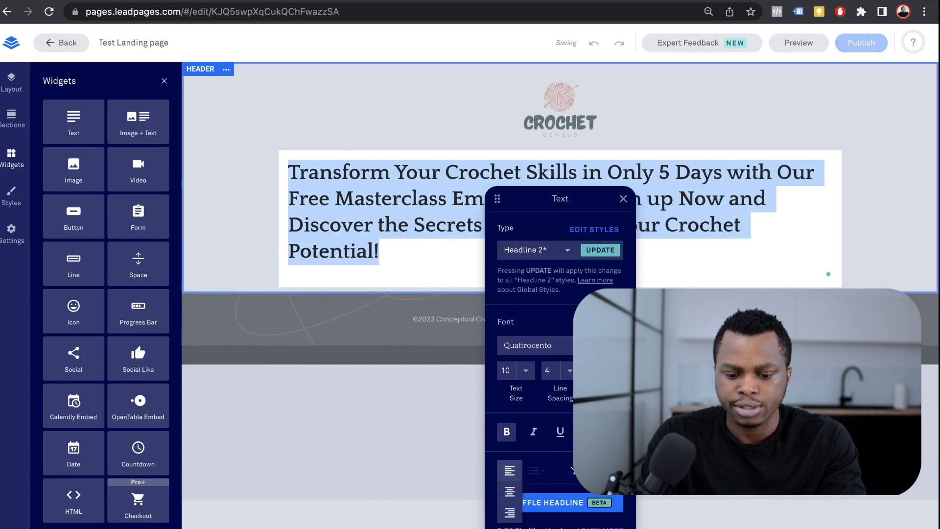
{"action": "left_click", "coordinate": [510, 492]}
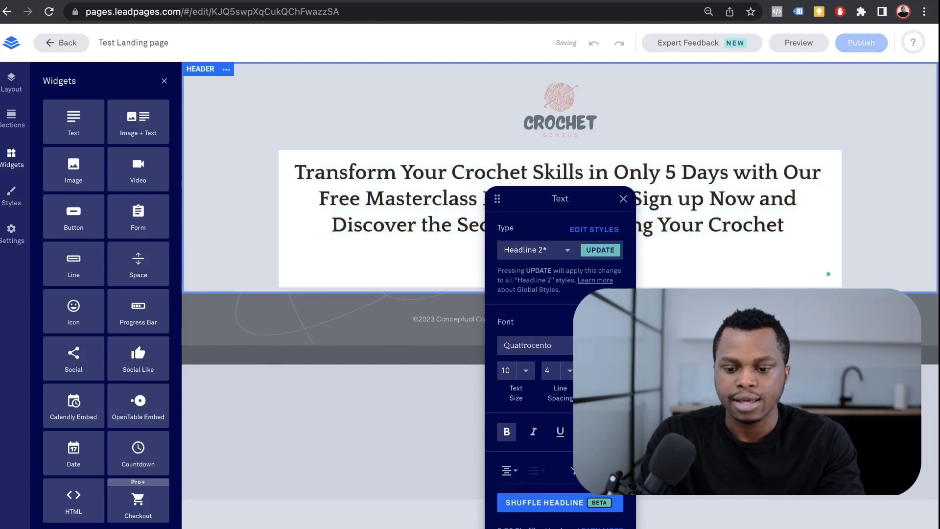
Set the headline's text size to 8 and finish the text formatting.
{"action": "key", "text": "Escape"}
{"action": "left_click", "coordinate": [560, 212]}
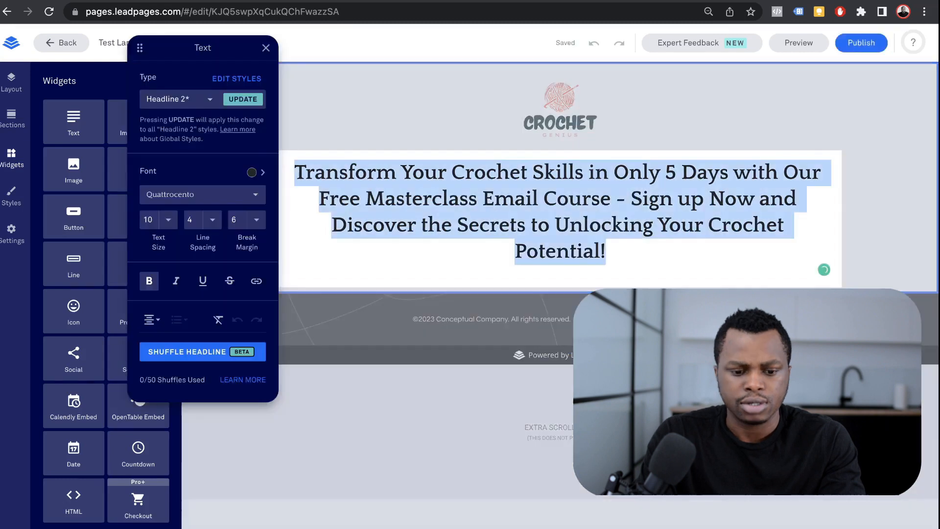
{"action": "left_click", "coordinate": [168, 220]}
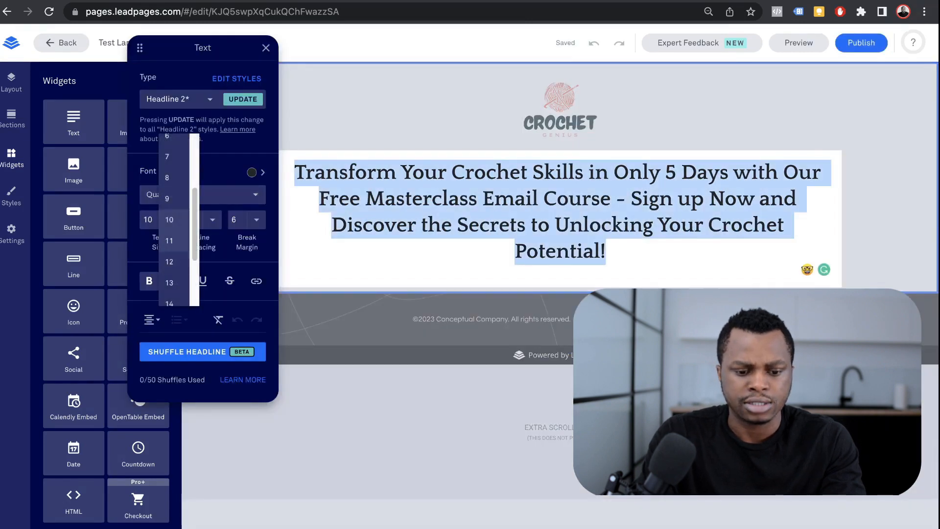
{"action": "left_click", "coordinate": [169, 178]}
{"action": "left_click", "coordinate": [266, 48]}
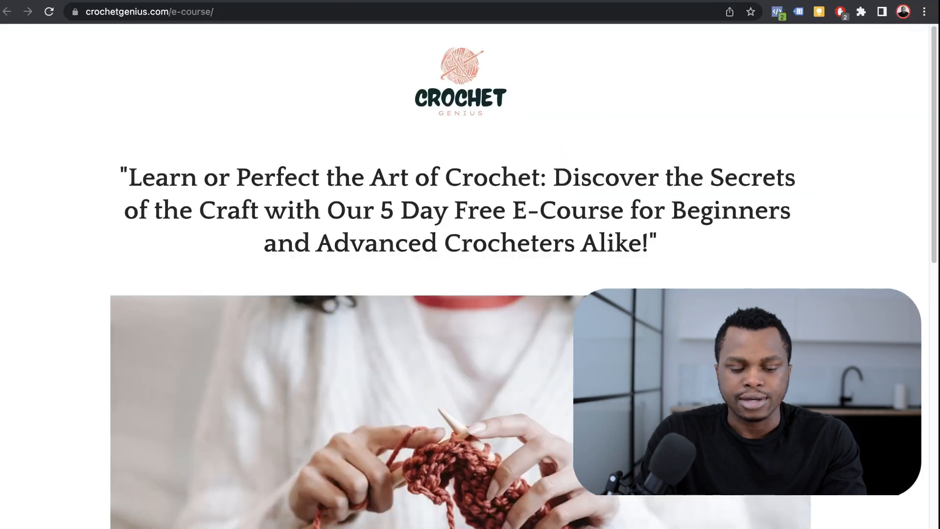
Check the headline and yarn photo on the Crochet Genius e-course page, and search Pexels for "crochet" photos.
{"action": "left_click_drag", "start_coordinate": [128, 179], "coordinate": [649, 244]}
{"action": "scroll", "coordinate": [461, 274], "scroll_direction": "down", "scroll_amount": 4}
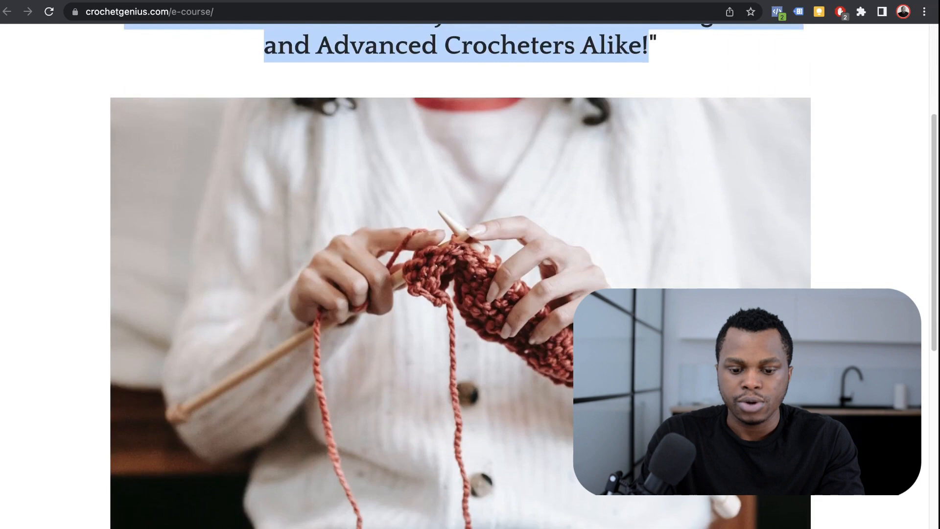
{"action": "scroll", "coordinate": [460, 274], "scroll_direction": "down", "scroll_amount": 2}
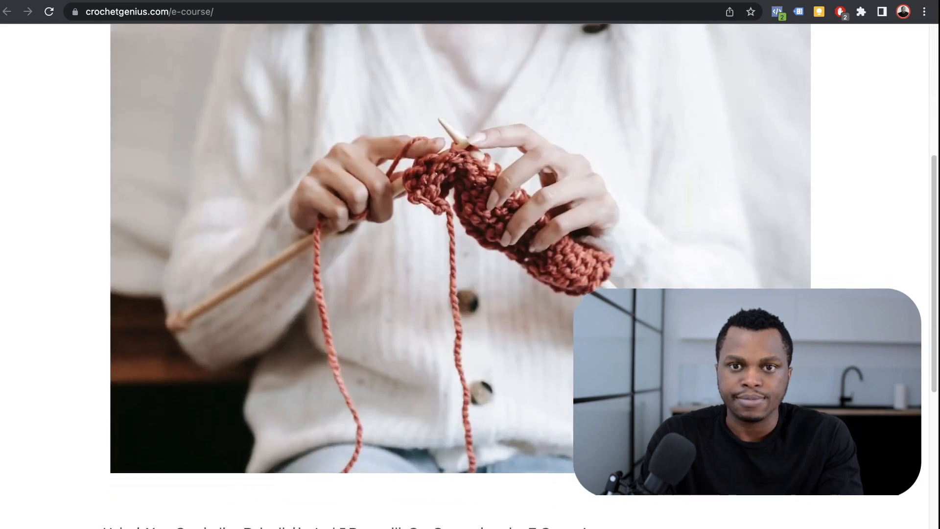
{"action": "scroll", "coordinate": [460, 274], "scroll_direction": "up", "scroll_amount": 2}
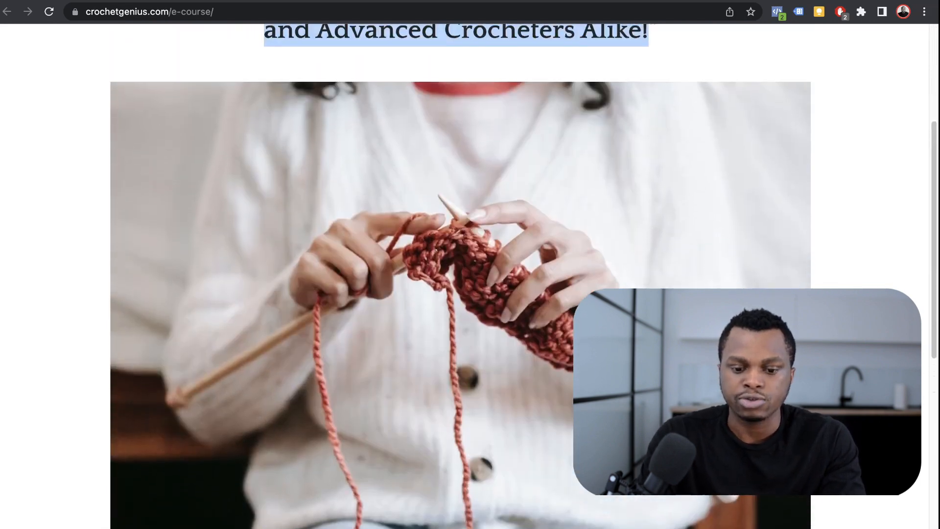
{"action": "scroll", "coordinate": [461, 274], "scroll_direction": "up", "scroll_amount": 1}
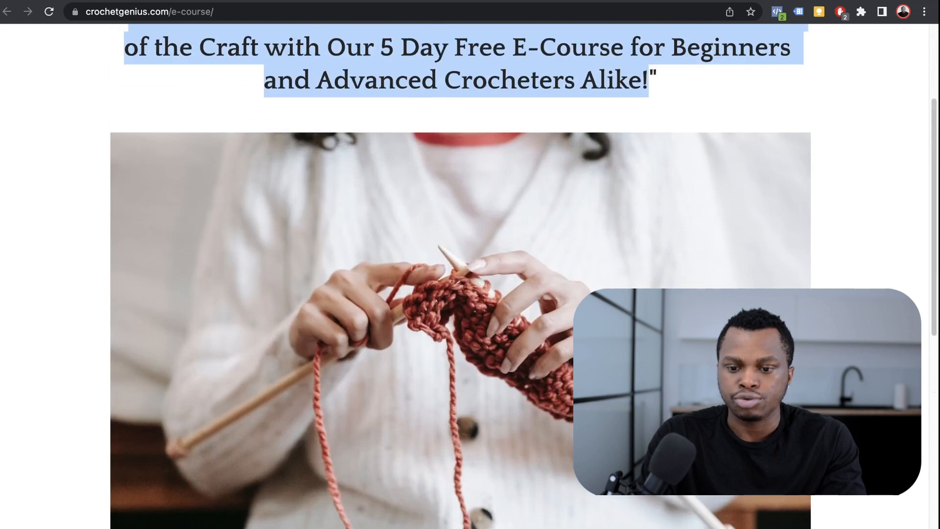
{"action": "key", "text": "ctrl+t"}
{"action": "type", "text": "pexels"}
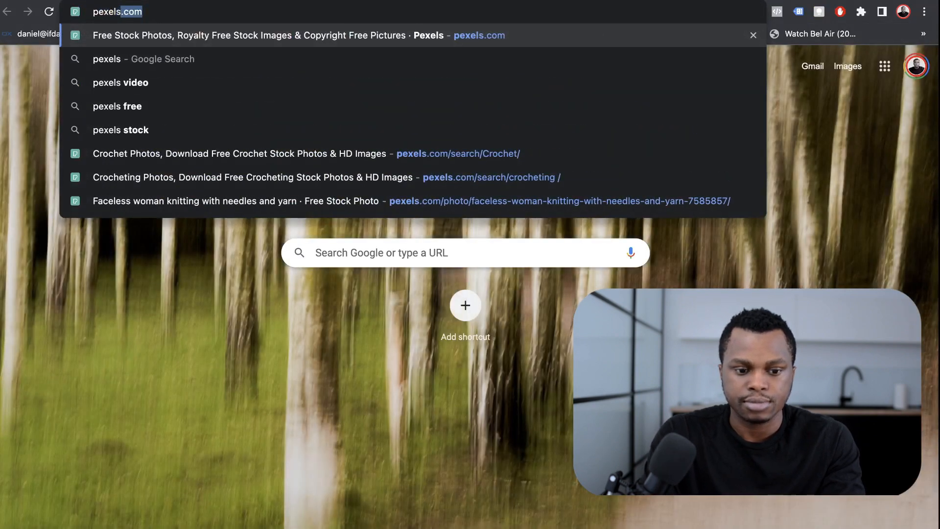
{"action": "key", "text": "Return"}
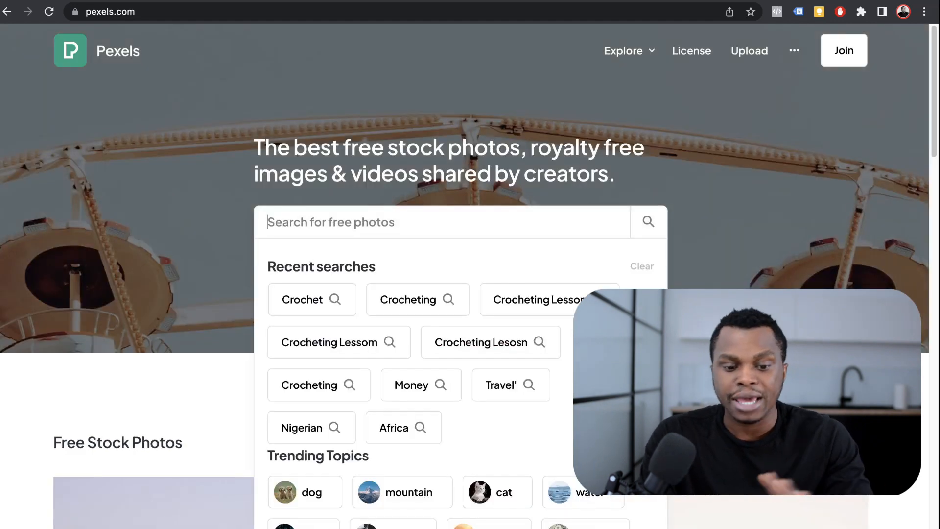
{"action": "left_click", "coordinate": [443, 222]}
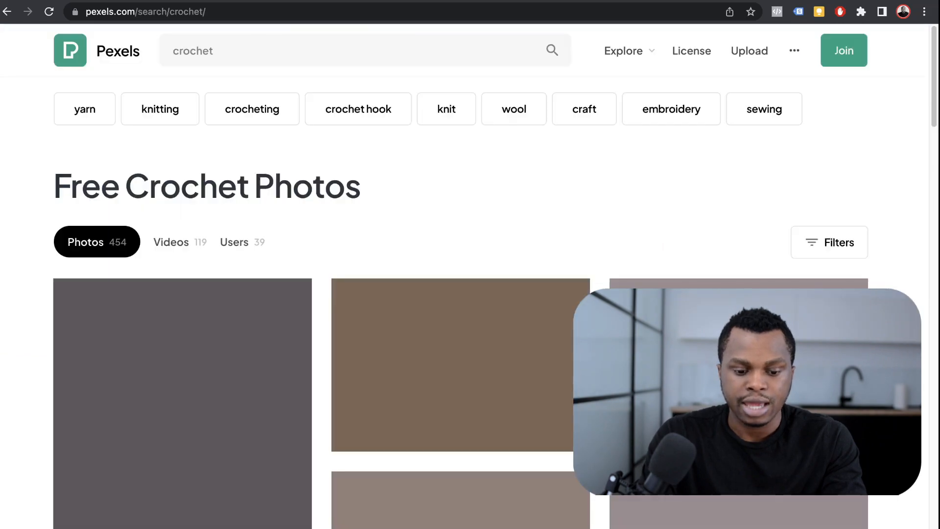
Browse the Pexels crochet photos and download the free photo of a person holding a crochet hook.
{"action": "scroll", "coordinate": [460, 218], "scroll_direction": "down", "scroll_amount": 10}
{"action": "scroll", "coordinate": [461, 269], "scroll_direction": "down", "scroll_amount": 12}
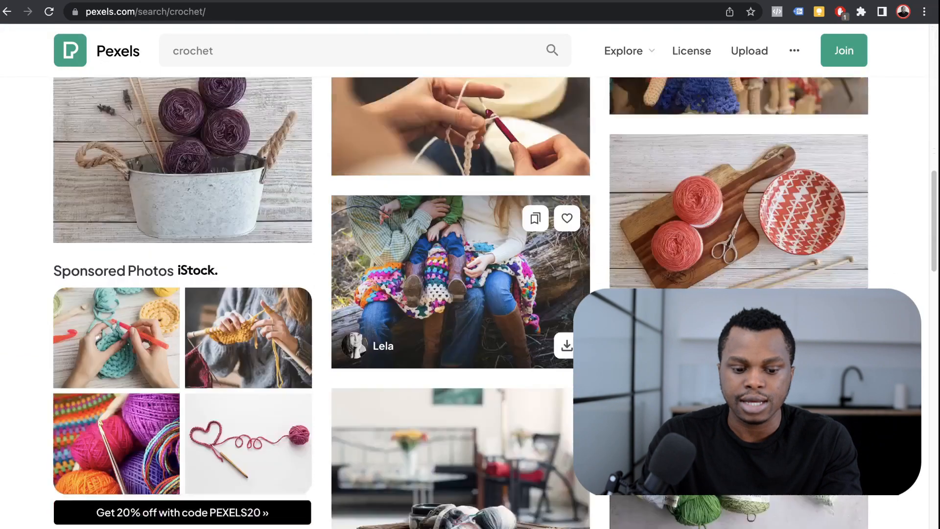
{"action": "scroll", "coordinate": [461, 294], "scroll_direction": "down", "scroll_amount": 6}
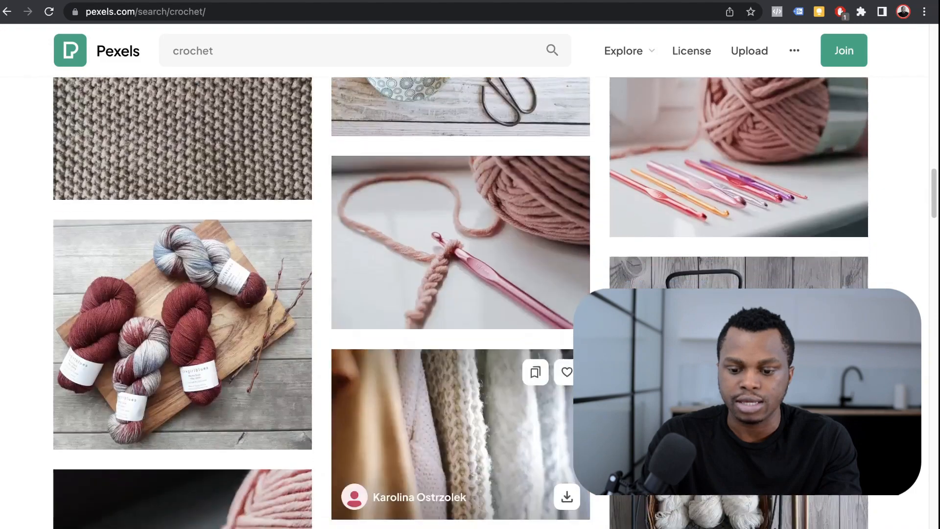
{"action": "scroll", "coordinate": [461, 294], "scroll_direction": "down", "scroll_amount": 15}
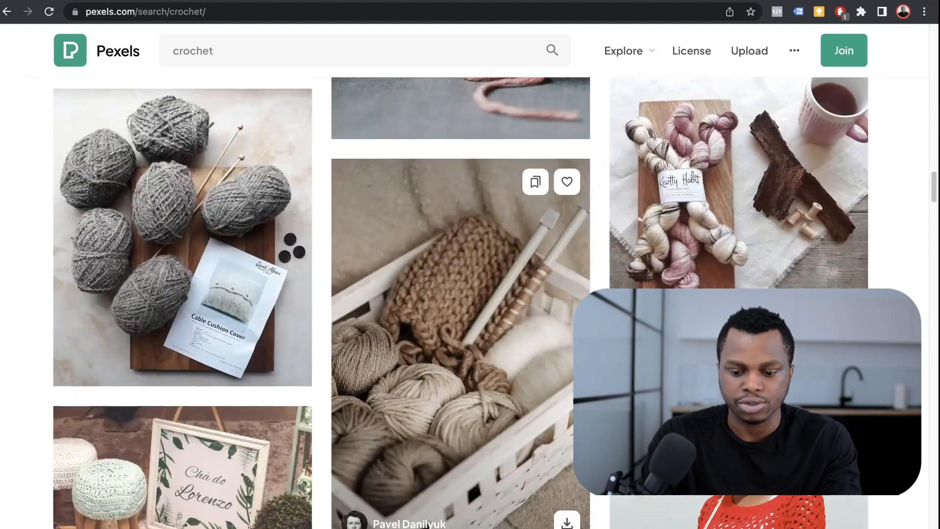
{"action": "scroll", "coordinate": [461, 392], "scroll_direction": "up", "scroll_amount": 20}
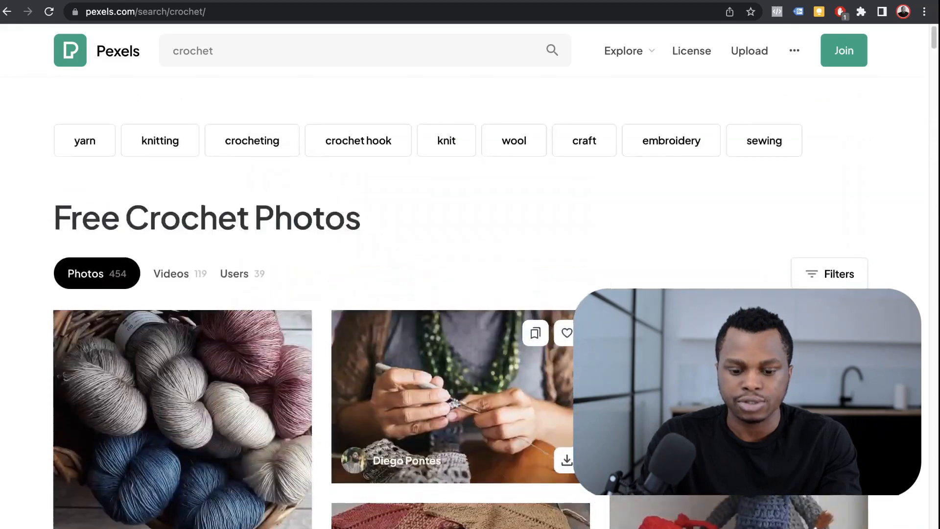
{"action": "left_click", "coordinate": [451, 392]}
{"action": "right_click", "coordinate": [509, 278]}
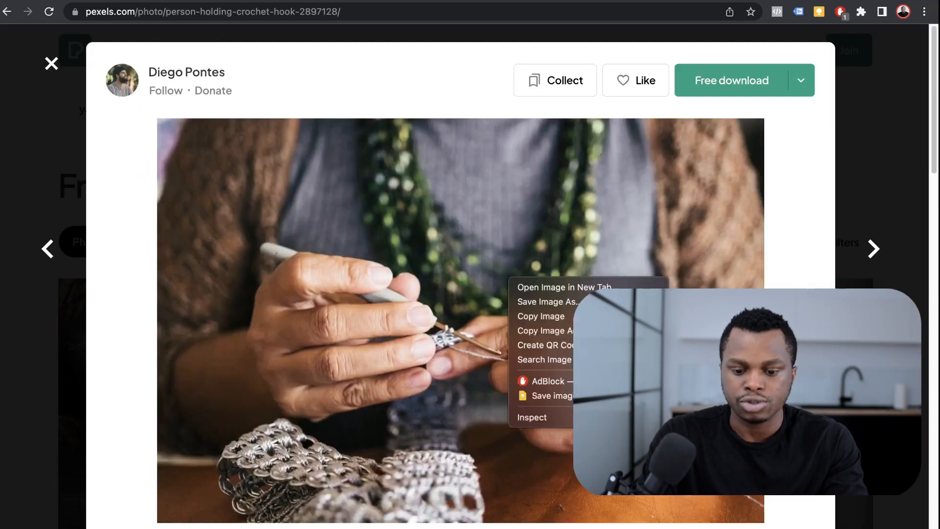
{"action": "left_click", "coordinate": [732, 81]}
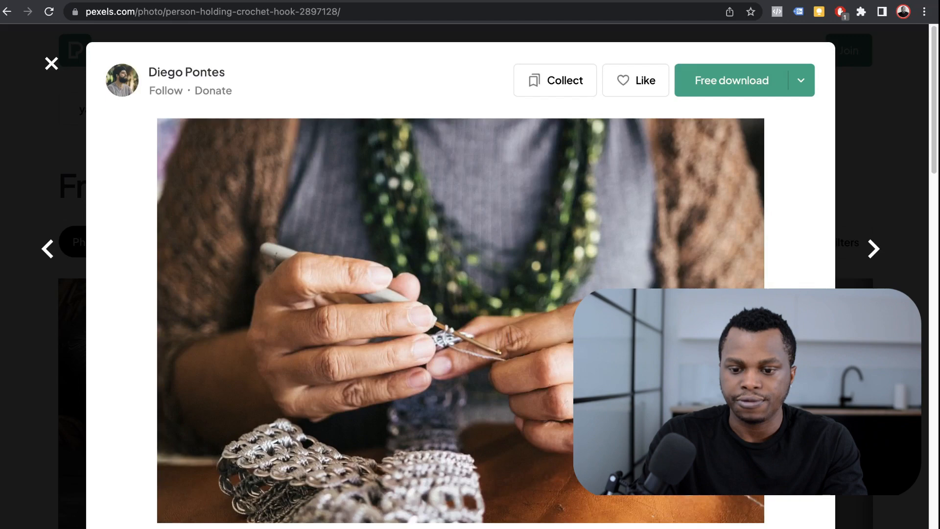
{"action": "left_click", "coordinate": [732, 80]}
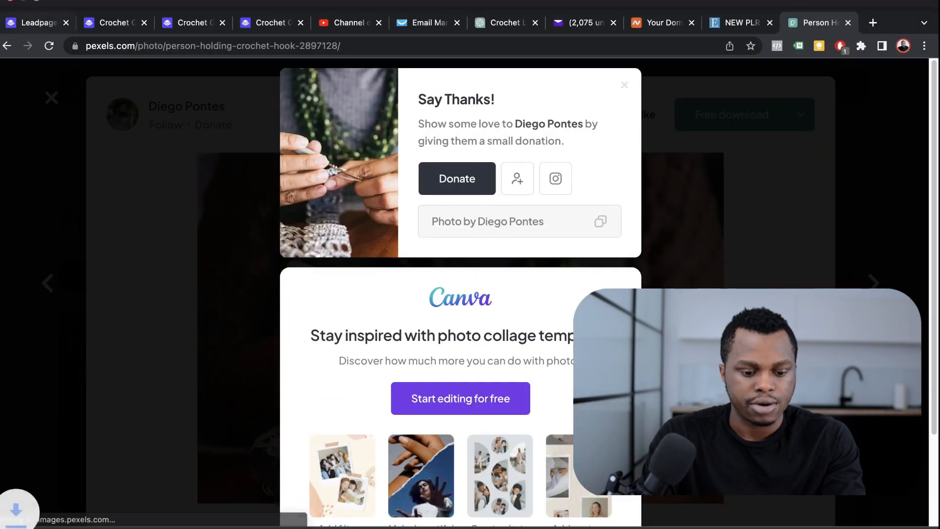
Switch to Leadpages, add an Image widget below the headline and fill it with the library photo of hands knitting red yarn.
{"action": "left_click", "coordinate": [37, 23]}
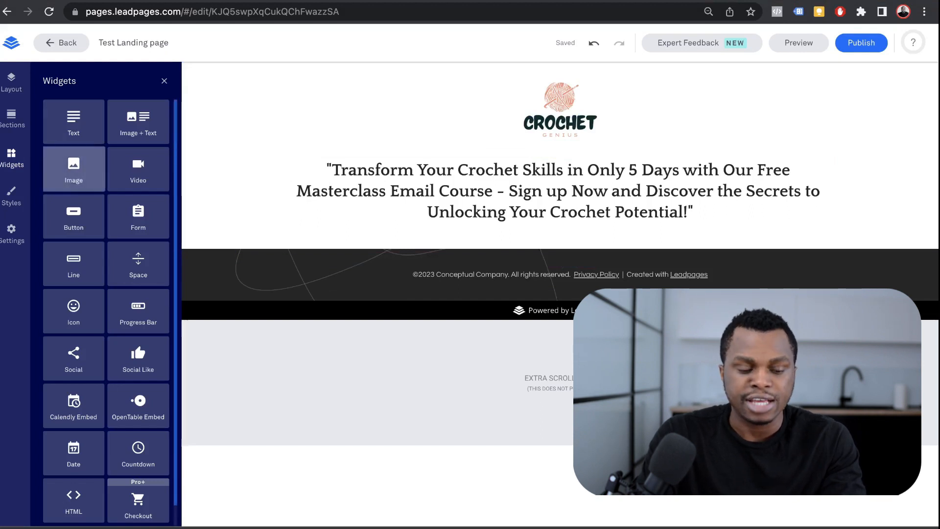
{"action": "left_click_drag", "start_coordinate": [73, 169], "coordinate": [563, 275]}
{"action": "scroll", "coordinate": [563, 275], "scroll_direction": "down", "scroll_amount": 4}
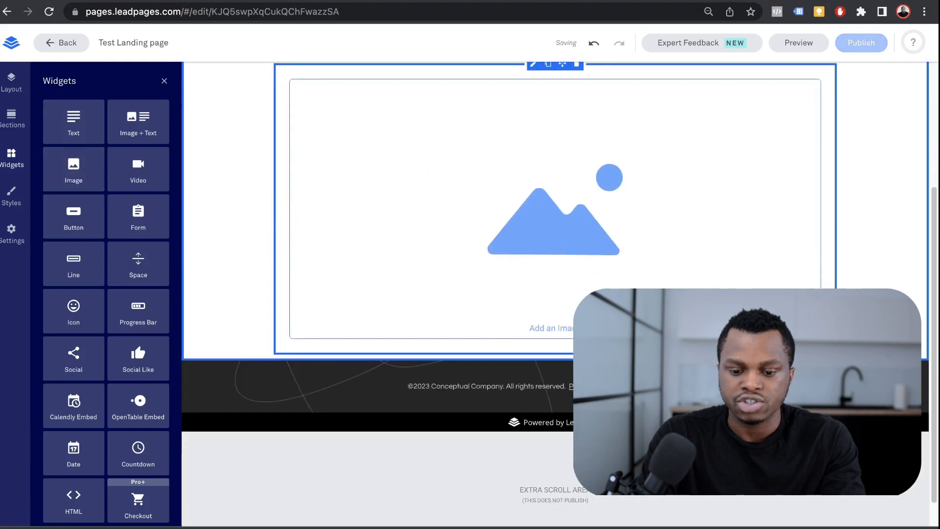
{"action": "double_click", "coordinate": [562, 275]}
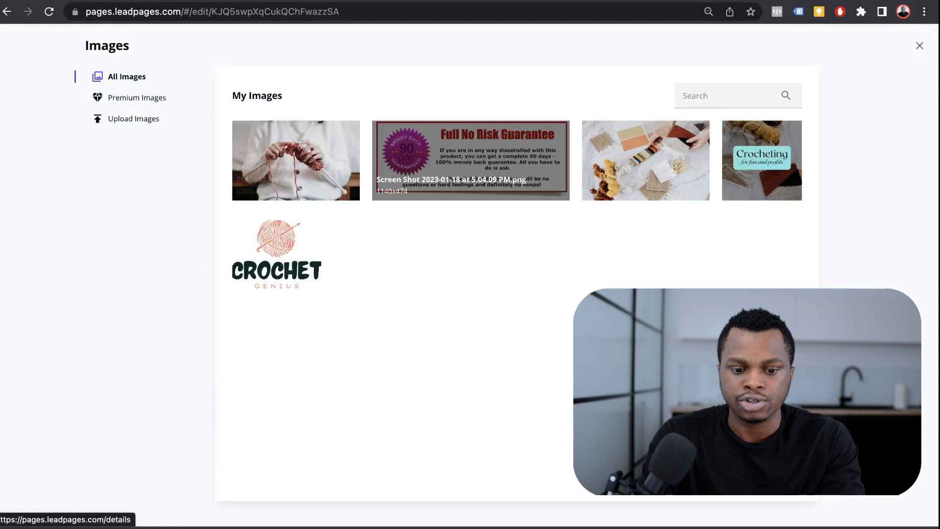
{"action": "left_click", "coordinate": [296, 160]}
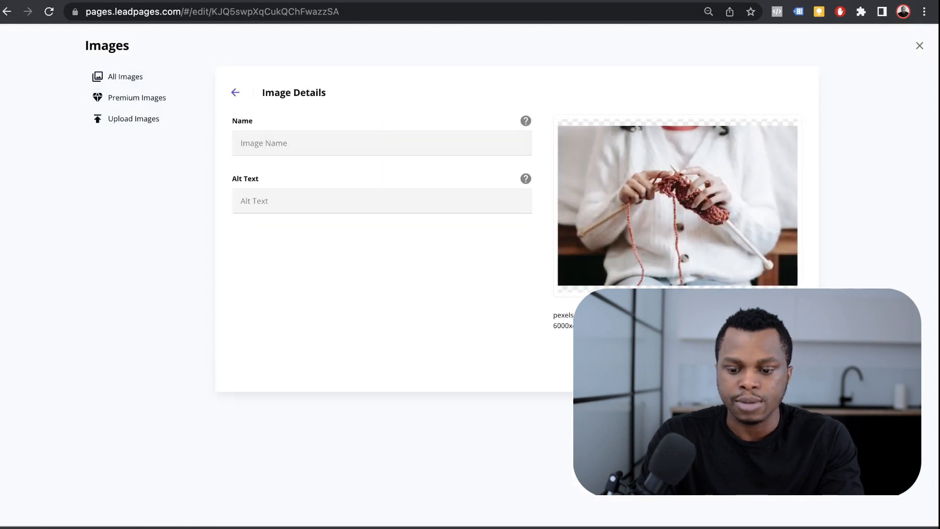
{"action": "left_click", "coordinate": [765, 365]}
Select the sales text below the photo on the Crochet Genius e-course page and add a Text widget below the photo in Leadpages.
{"action": "scroll", "coordinate": [555, 294], "scroll_direction": "down", "scroll_amount": 3}
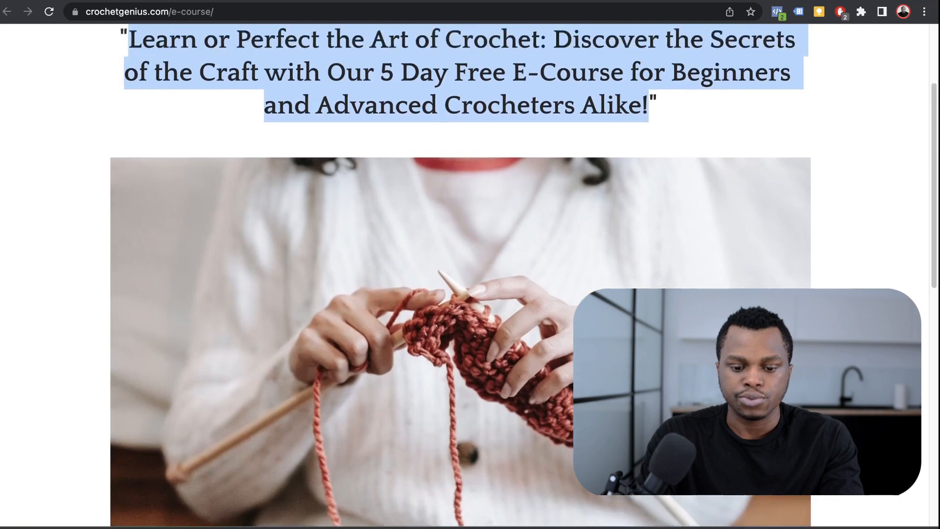
{"action": "scroll", "coordinate": [460, 274], "scroll_direction": "down", "scroll_amount": 10}
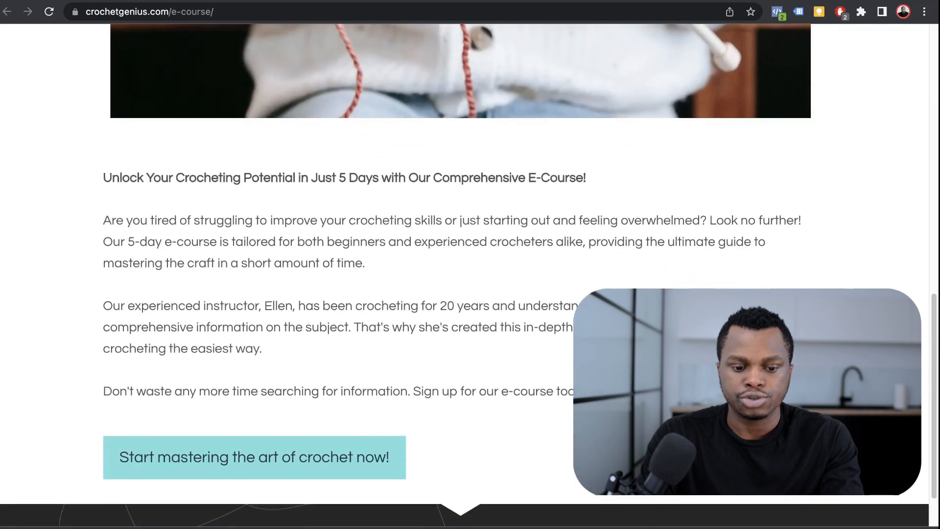
{"action": "left_click_drag", "start_coordinate": [104, 177], "coordinate": [597, 391]}
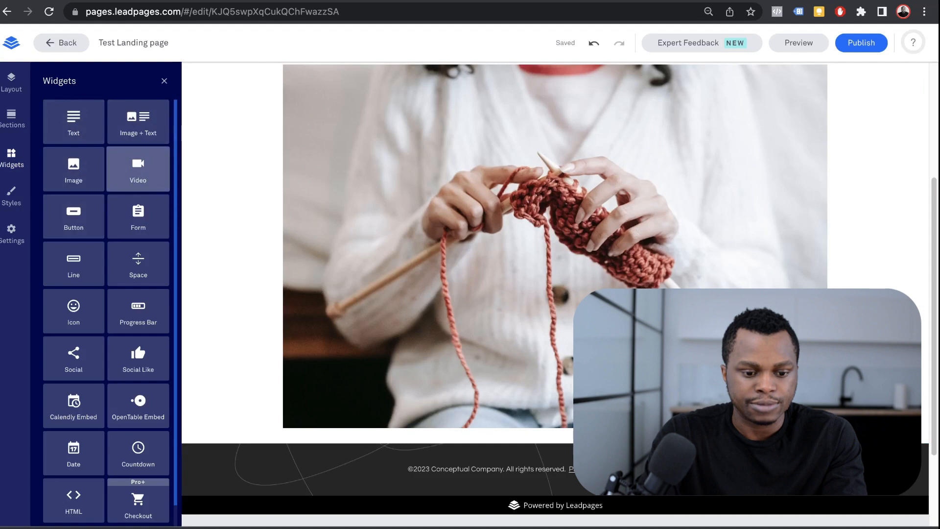
{"action": "scroll", "coordinate": [377, 245], "scroll_direction": "down", "scroll_amount": 1}
{"action": "left_click_drag", "start_coordinate": [74, 122], "coordinate": [559, 428]}
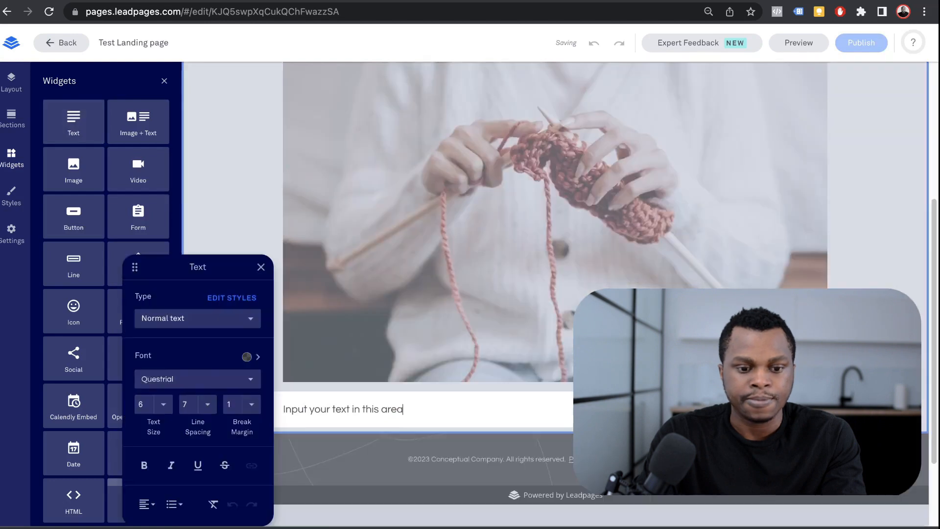
Copy the Crochet Genius text from "Unlock Your Crocheting Potential" through "results for yourself!" and replace the new Text widget's placeholder with it.
{"action": "key", "text": "ctrl+Tab"}
{"action": "left_click_drag", "start_coordinate": [103, 178], "coordinate": [264, 350]}
{"action": "left_click_drag", "start_coordinate": [595, 392], "coordinate": [103, 178]}
{"action": "key", "text": "ctrl+shift+Tab"}
{"action": "key", "text": "ctrl+a"}
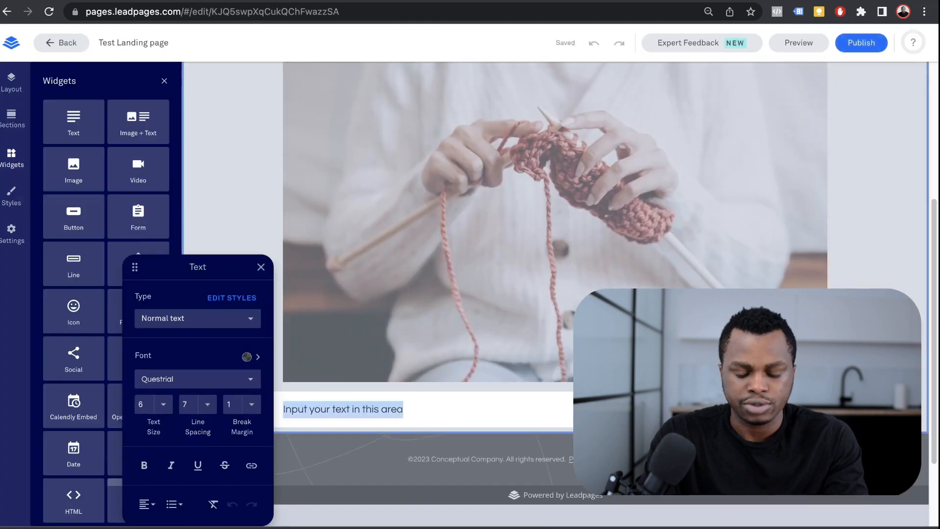
{"action": "key", "text": "ctrl+v"}
{"action": "scroll", "coordinate": [735, 343], "scroll_direction": "down", "scroll_amount": 3}
{"action": "left_click", "coordinate": [872, 353]}
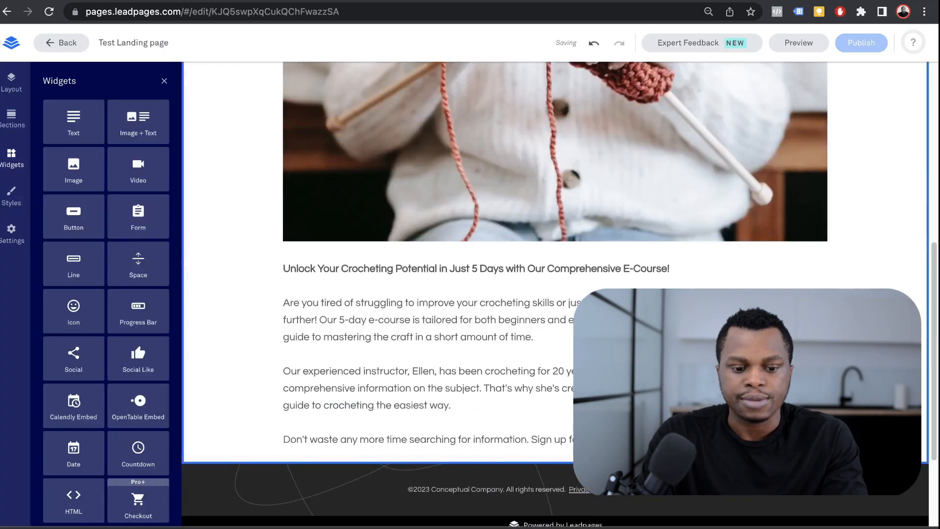
{"action": "scroll", "coordinate": [705, 343], "scroll_direction": "down", "scroll_amount": 2}
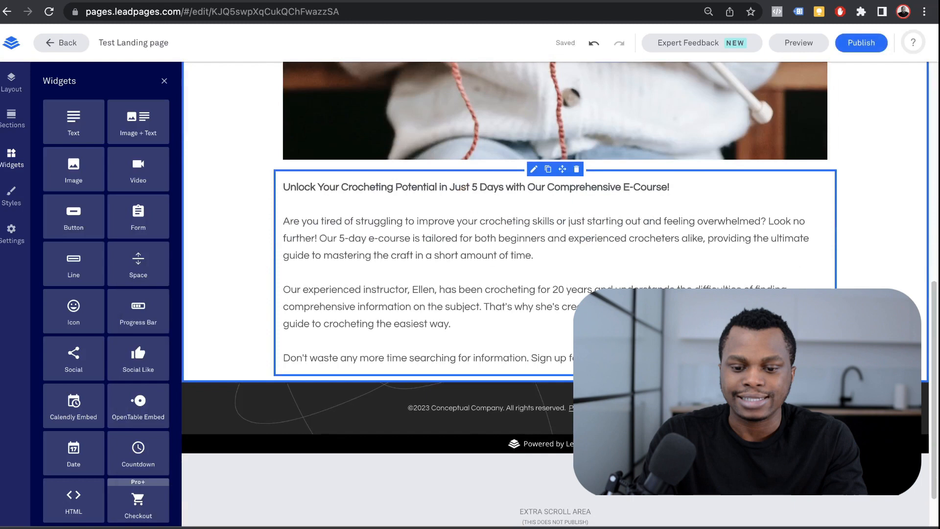
Add a Button widget below the sales text and label it "Start your crocheting journey here!".
{"action": "scroll", "coordinate": [553, 293], "scroll_direction": "up", "scroll_amount": 10}
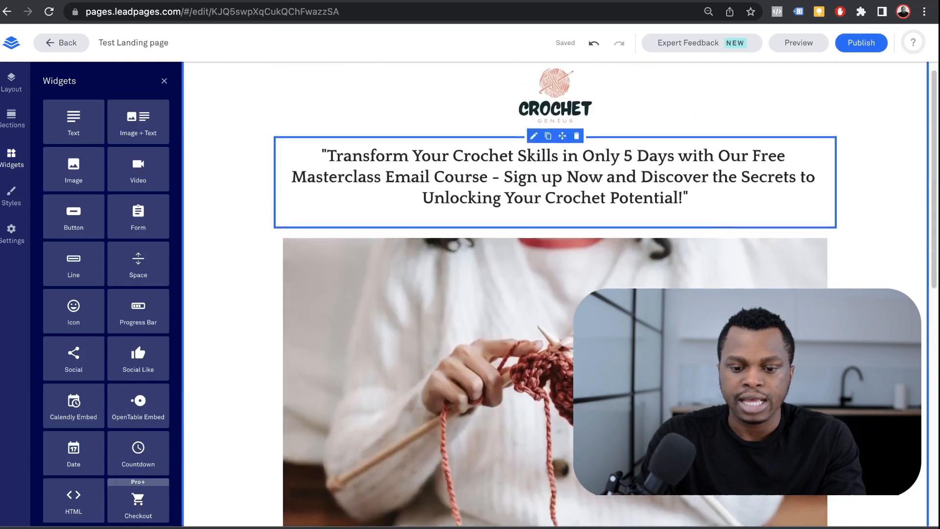
{"action": "scroll", "coordinate": [554, 294], "scroll_direction": "down", "scroll_amount": 10}
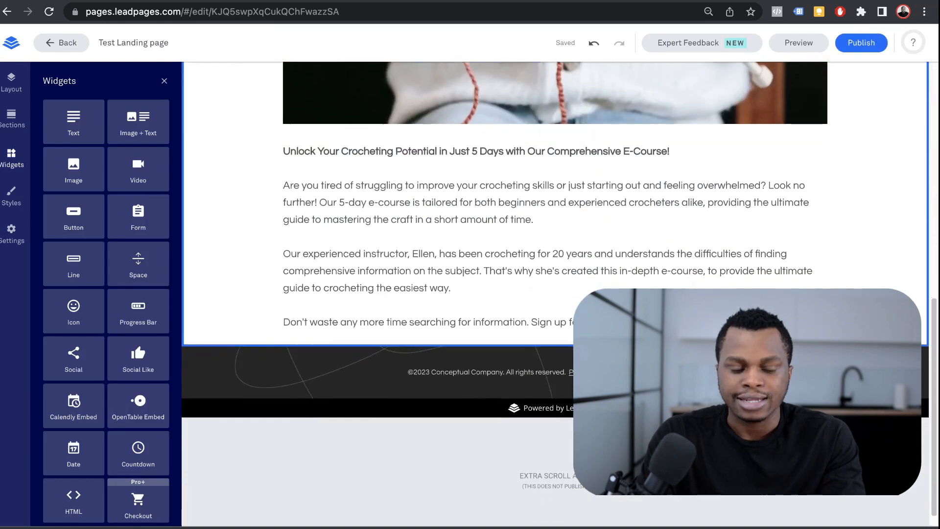
{"action": "scroll", "coordinate": [554, 221], "scroll_direction": "down", "scroll_amount": 1}
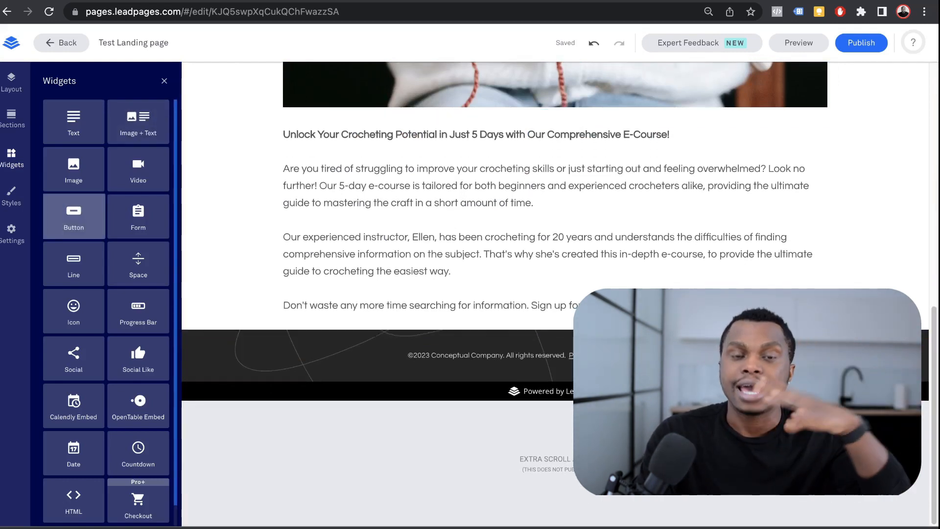
{"action": "left_click_drag", "start_coordinate": [74, 215], "coordinate": [414, 362]}
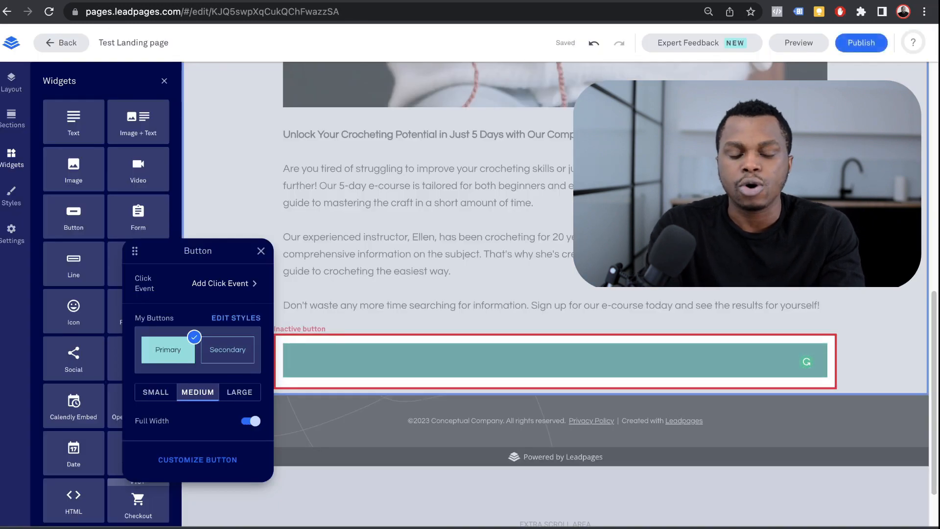
{"action": "type", "text": "Start your cr"}
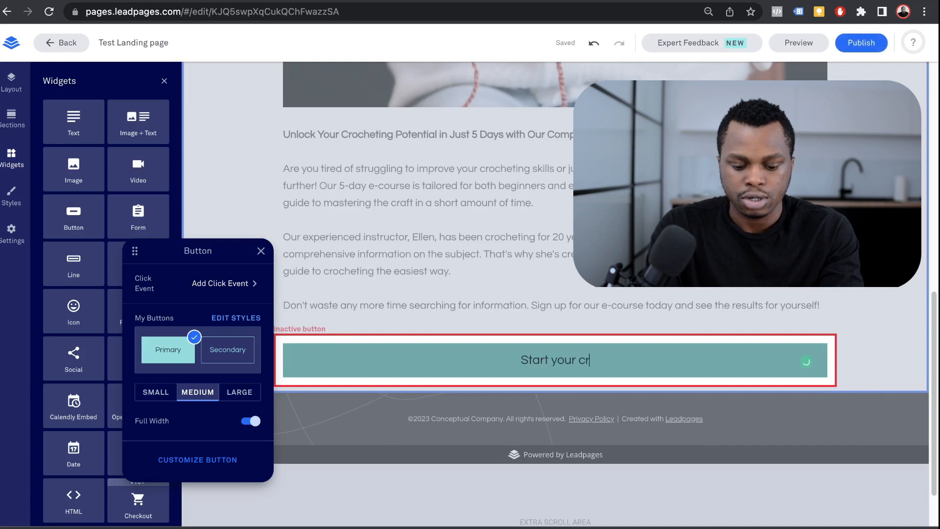
{"action": "type", "text": "ocheting journey here!"}
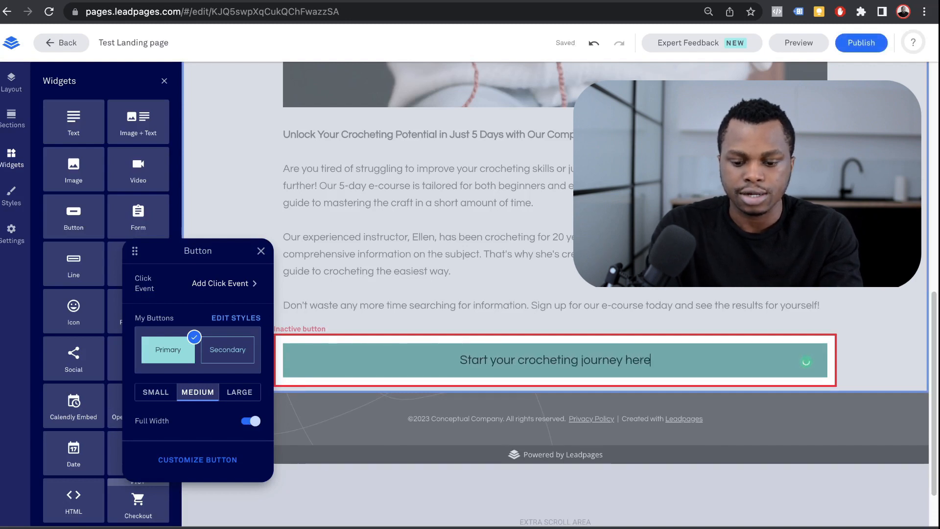
{"action": "key", "text": "Escape"}
Set the button's click event to open a pop-up, and check the sign-up pop-up on the Crochet Genius e-course page.
{"action": "mouse_move", "coordinate": [563, 360]}
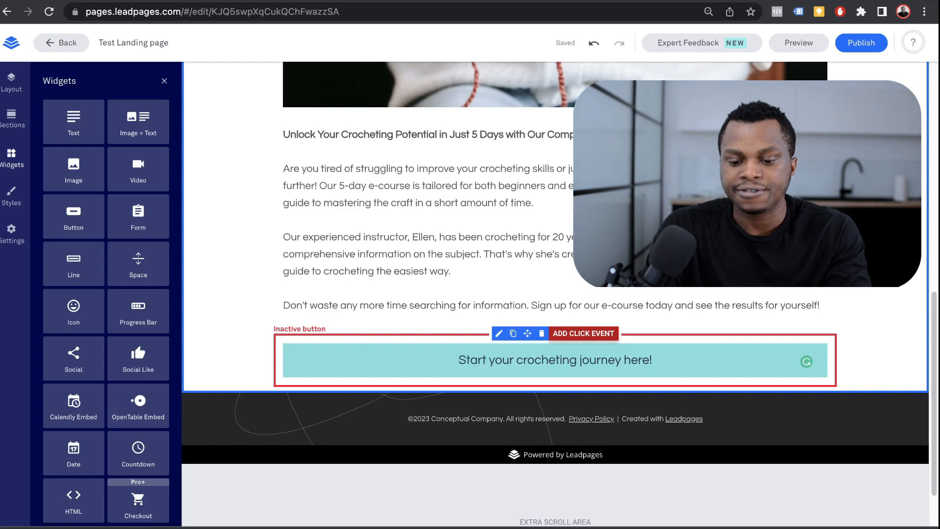
{"action": "left_click", "coordinate": [583, 333]}
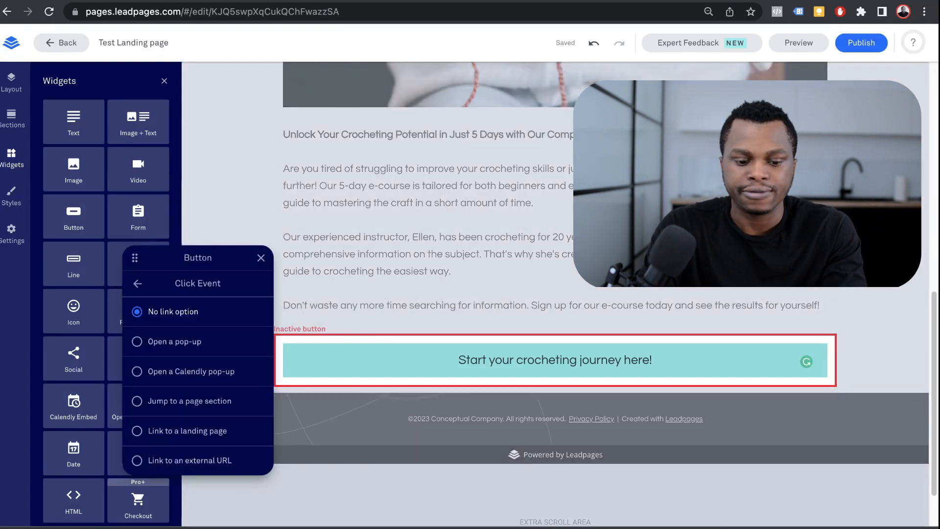
{"action": "left_click", "coordinate": [137, 342]}
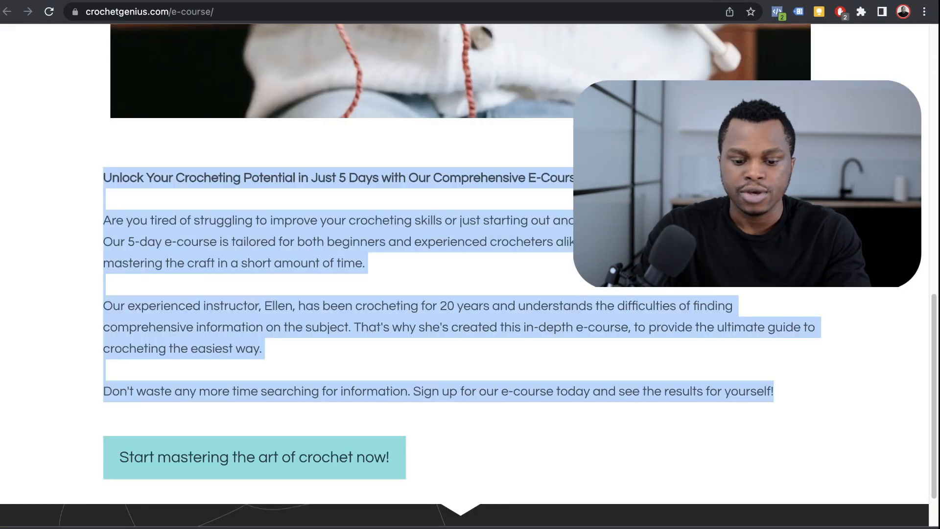
{"action": "left_click", "coordinate": [490, 441]}
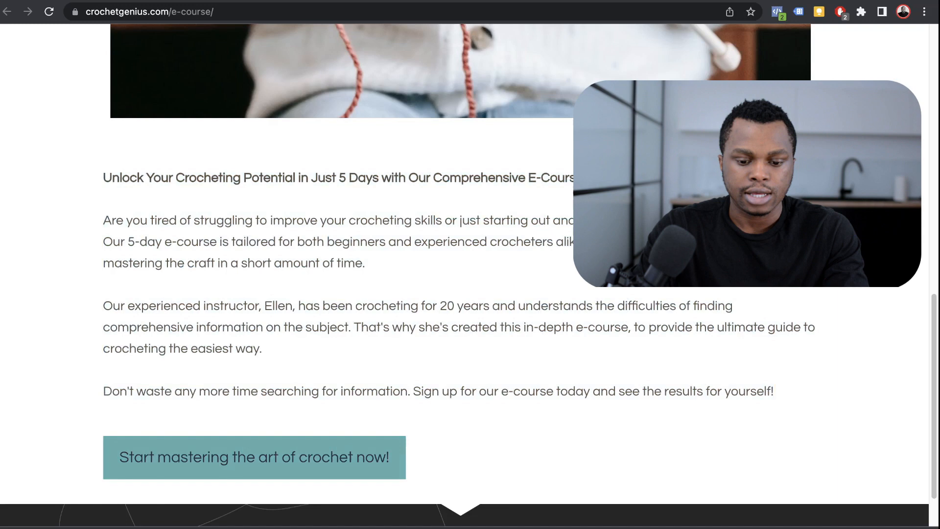
{"action": "left_click", "coordinate": [254, 457]}
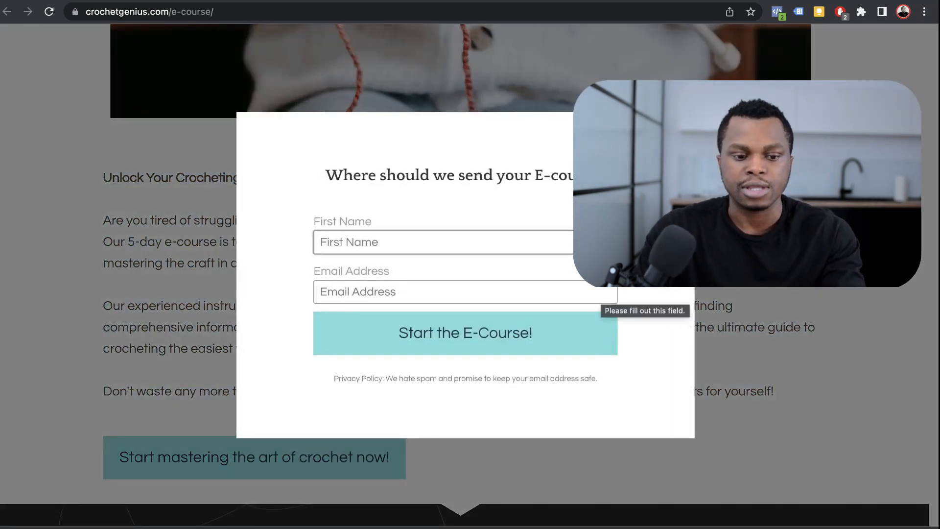
{"action": "key", "text": "ctrl+shift+Tab"}
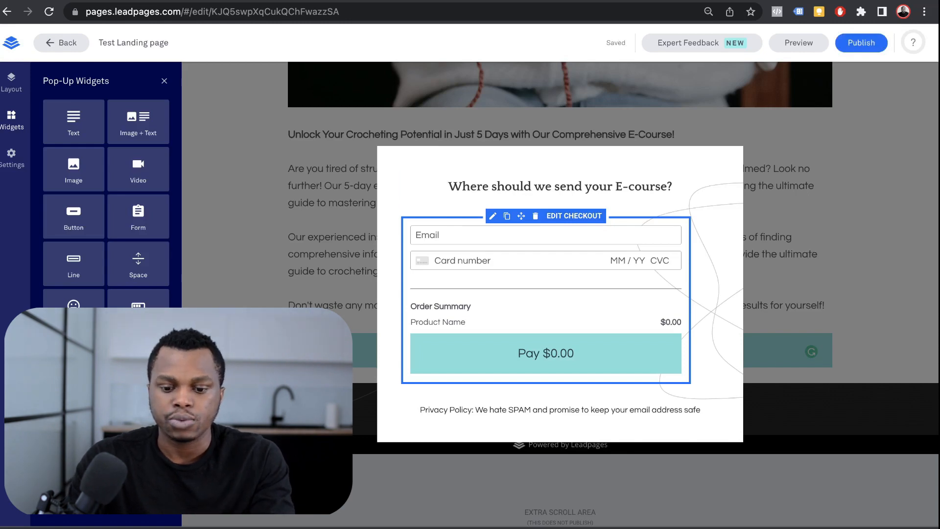
Delete the checkout widget from the pop-up and add a Form widget between the heading and the privacy policy text.
{"action": "left_click", "coordinate": [574, 216]}
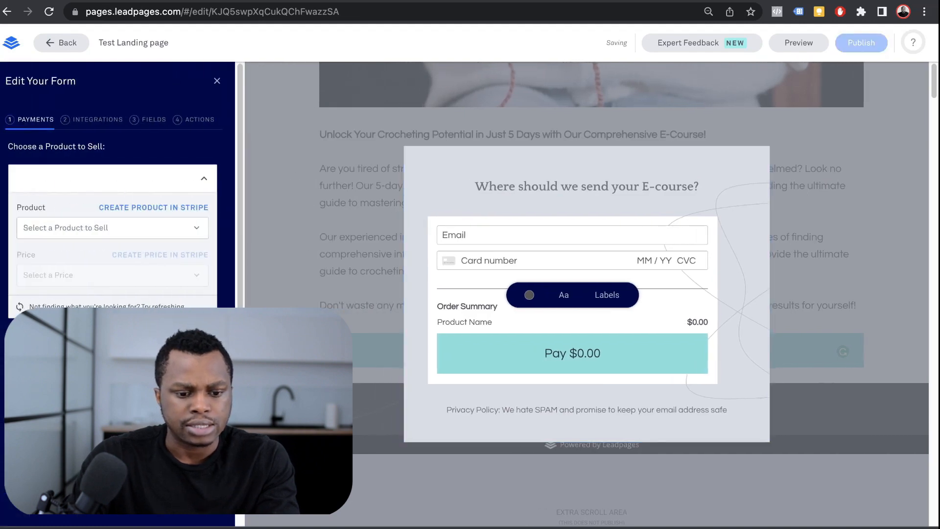
{"action": "left_click", "coordinate": [574, 202]}
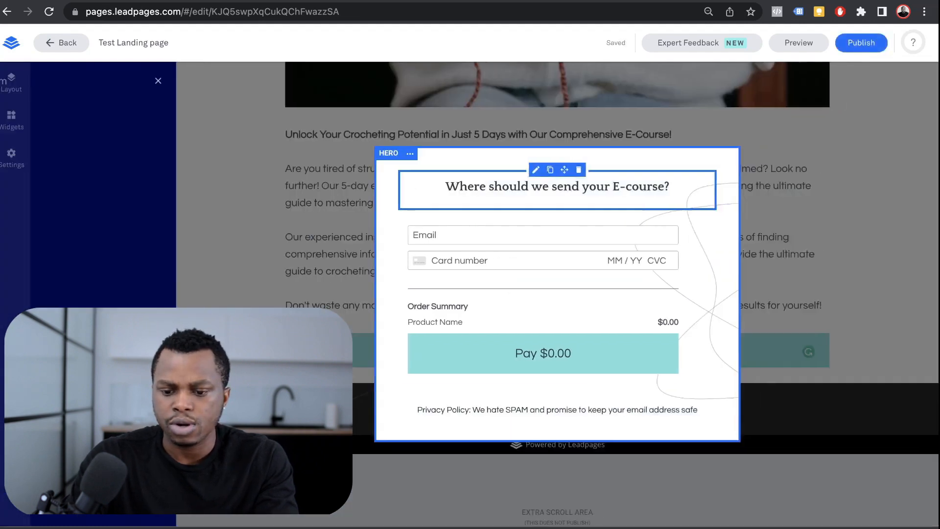
{"action": "left_click", "coordinate": [460, 215]}
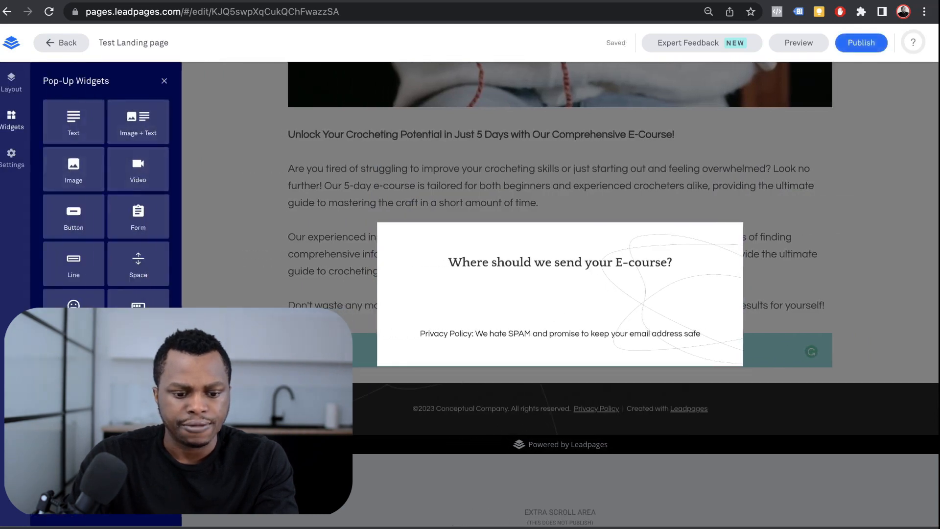
{"action": "left_click_drag", "start_coordinate": [138, 215], "coordinate": [563, 294]}
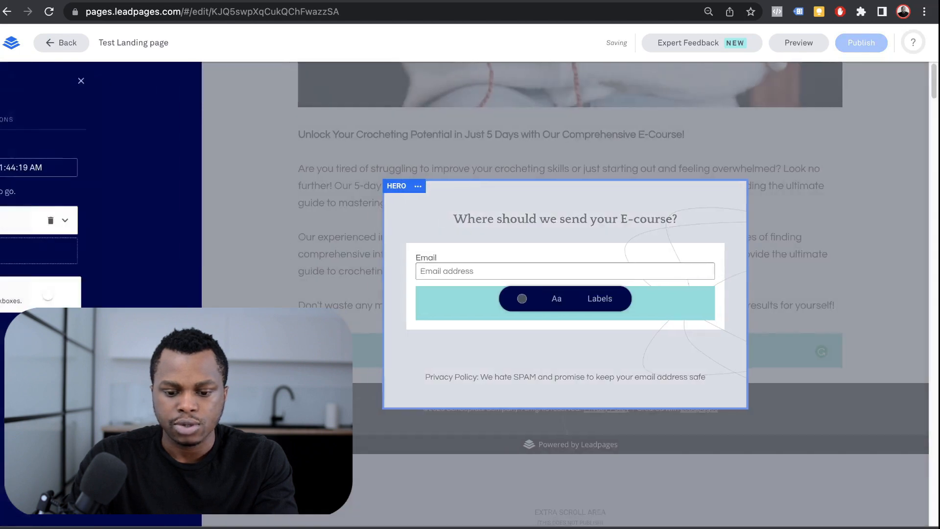
Add a First Name field to the pop-up form and move it above the Email field.
{"action": "left_click", "coordinate": [93, 119]}
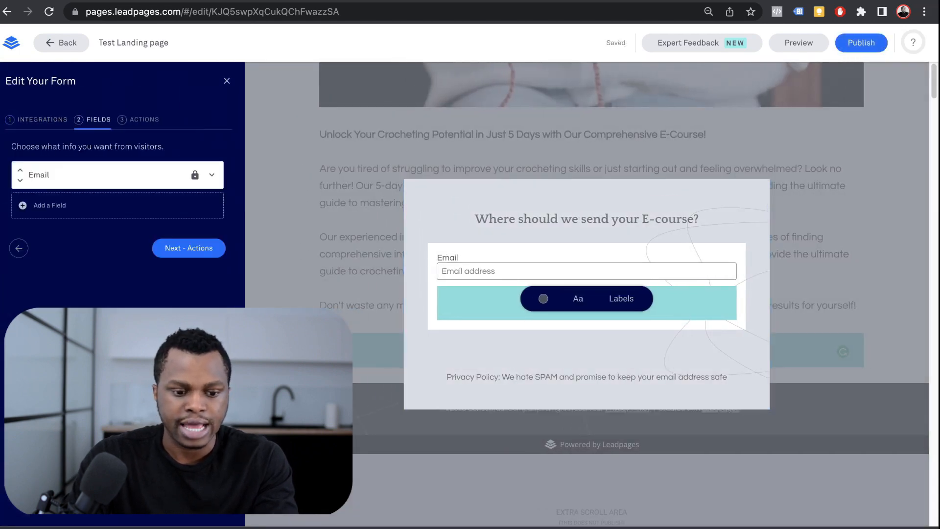
{"action": "left_click", "coordinate": [50, 205]}
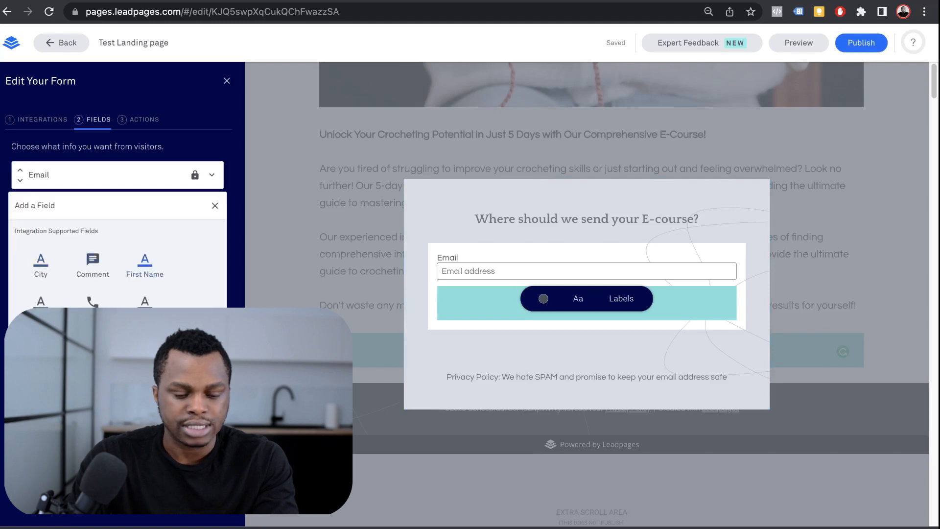
{"action": "left_click", "coordinate": [144, 264]}
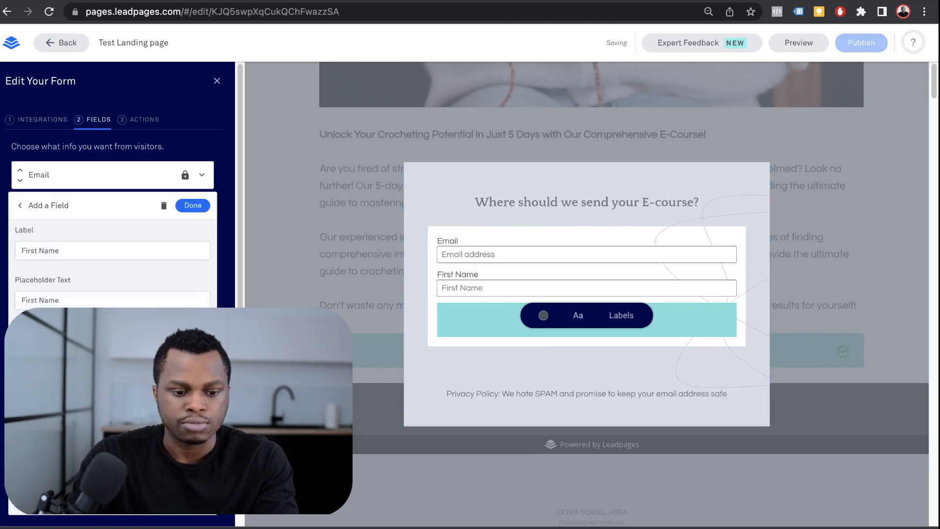
{"action": "left_click", "coordinate": [193, 206]}
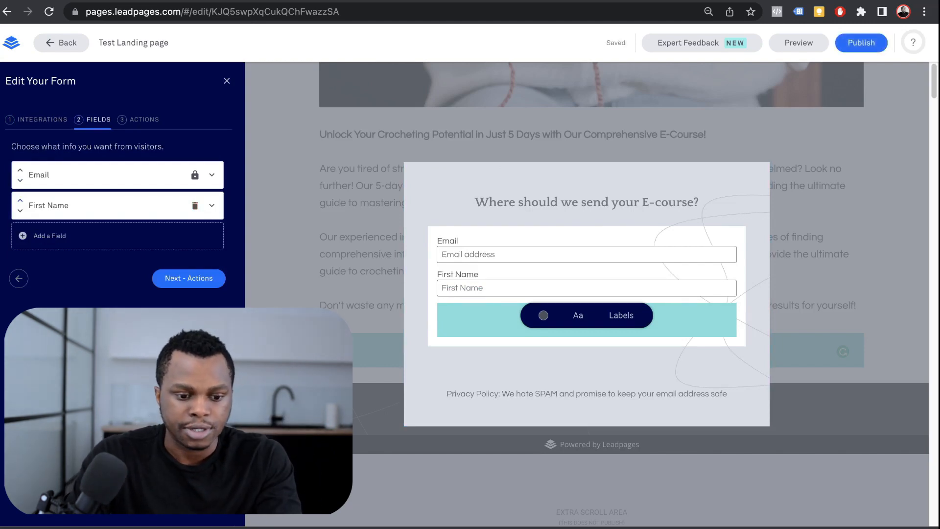
{"action": "left_click", "coordinate": [21, 201]}
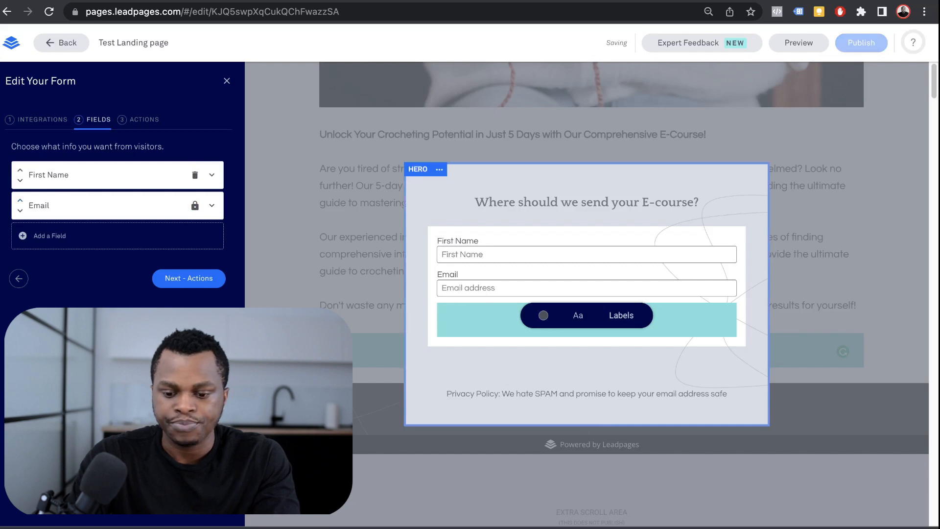
{"action": "left_click", "coordinate": [625, 366]}
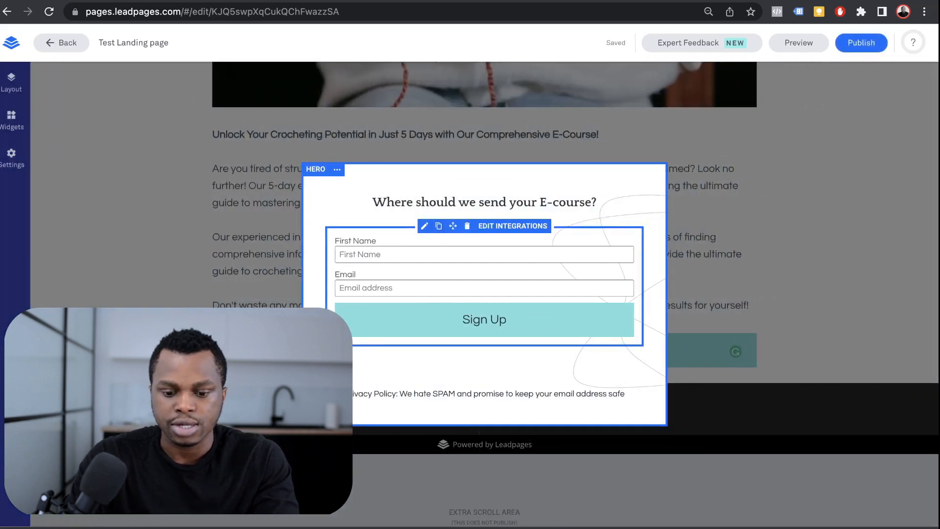
Relabel the form's Sign Up button as "Start E-Course" and close the pop-up editor.
{"action": "left_click", "coordinate": [486, 320]}
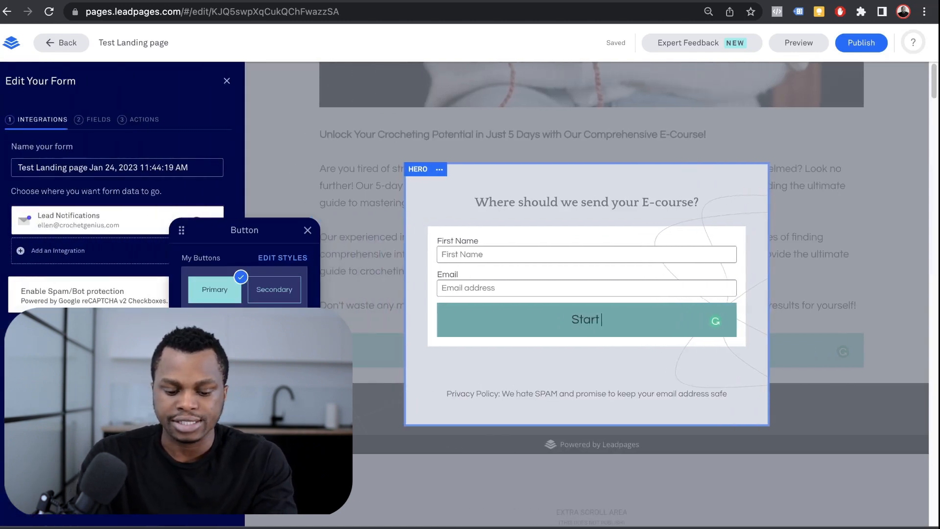
{"action": "type", "text": "Start E-"}
{"action": "type", "text": "Course"}
{"action": "key", "text": "Return"}
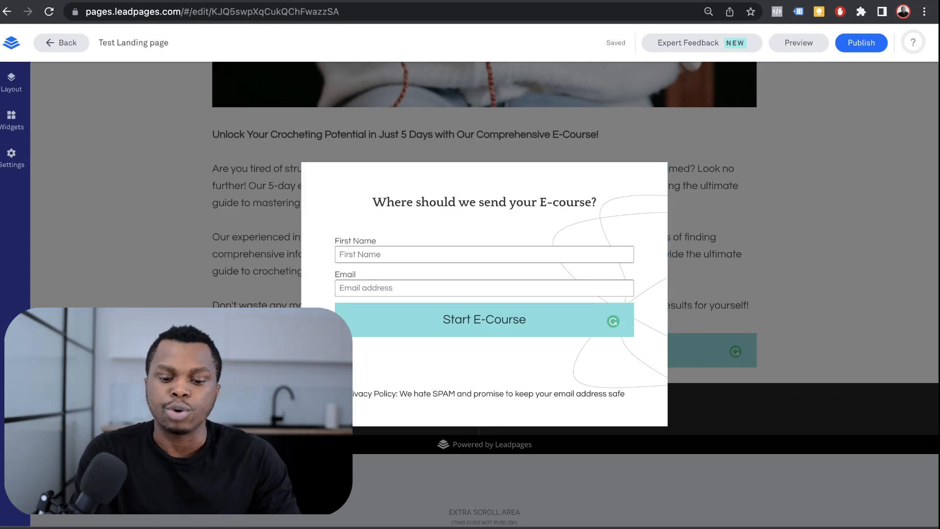
{"action": "key", "text": "Escape"}
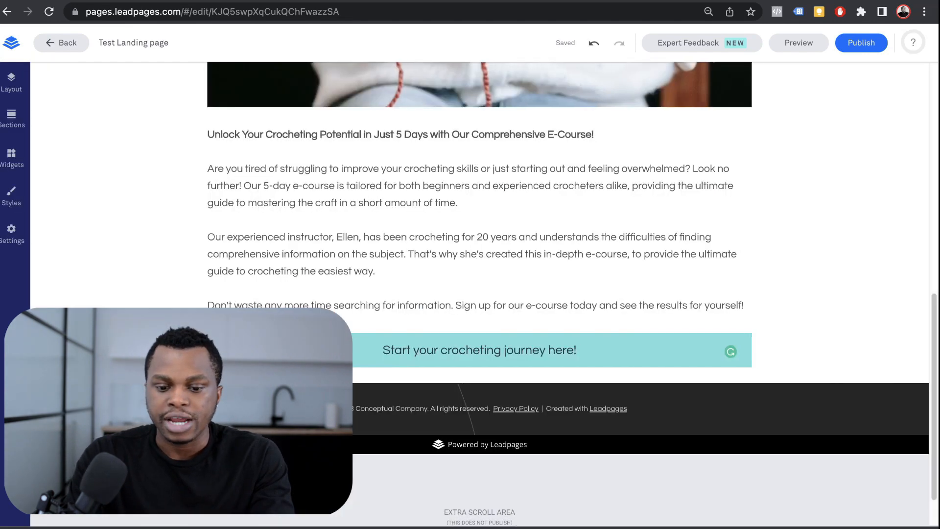
Preview the landing page, and open the sign-up pop-up at the end of the Crochet Genius e-course page for comparison.
{"action": "scroll", "coordinate": [480, 312], "scroll_direction": "up", "scroll_amount": 9}
{"action": "scroll", "coordinate": [480, 312], "scroll_direction": "up", "scroll_amount": 1}
{"action": "left_click", "coordinate": [799, 43]}
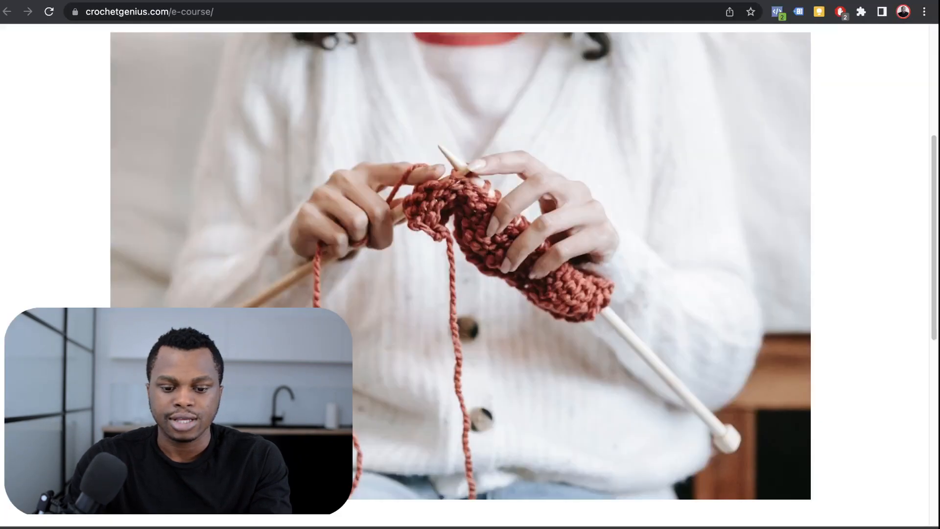
{"action": "scroll", "coordinate": [377, 394], "scroll_direction": "down", "scroll_amount": 9}
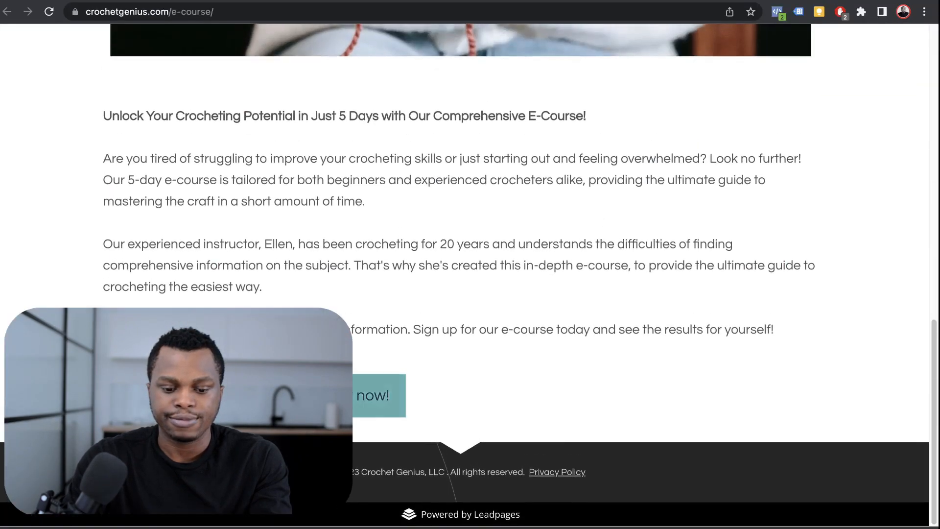
{"action": "left_click", "coordinate": [377, 395]}
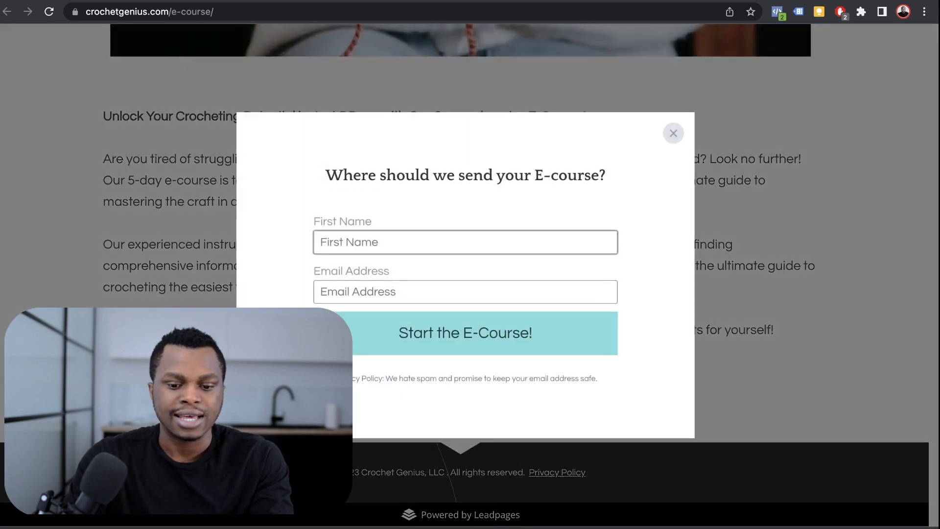